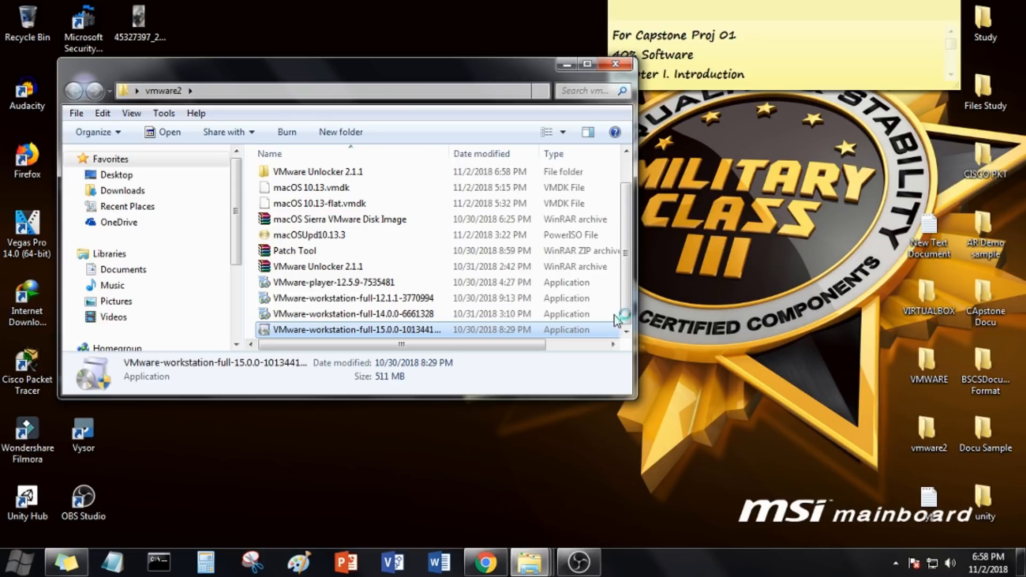
# Step: Close the vmware2 folder window and refresh the desktop while the VMware Workstation installer prepares
pyautogui.click(622, 64)
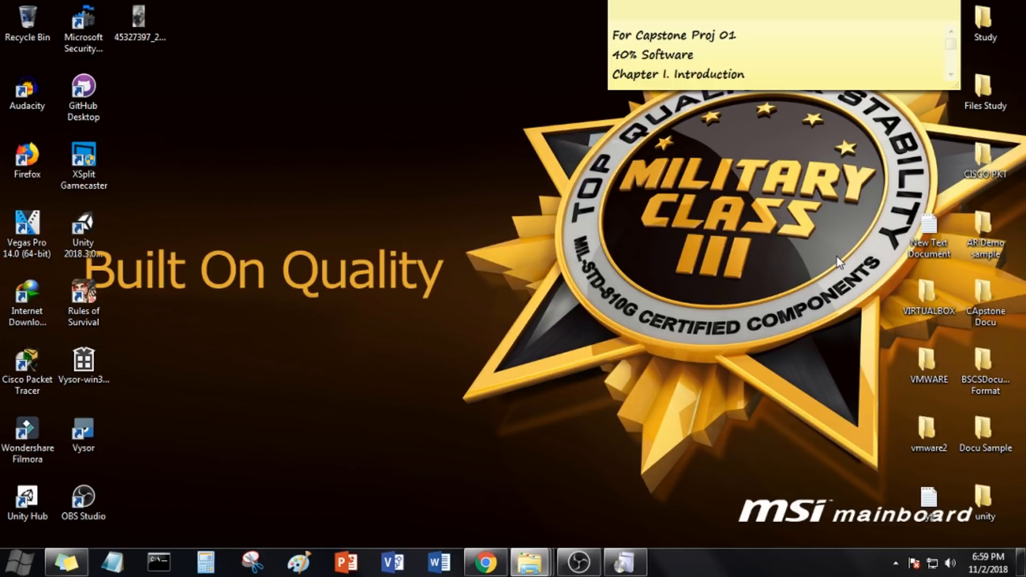
pyautogui.rightClick(763, 250)
pyautogui.click(782, 311)
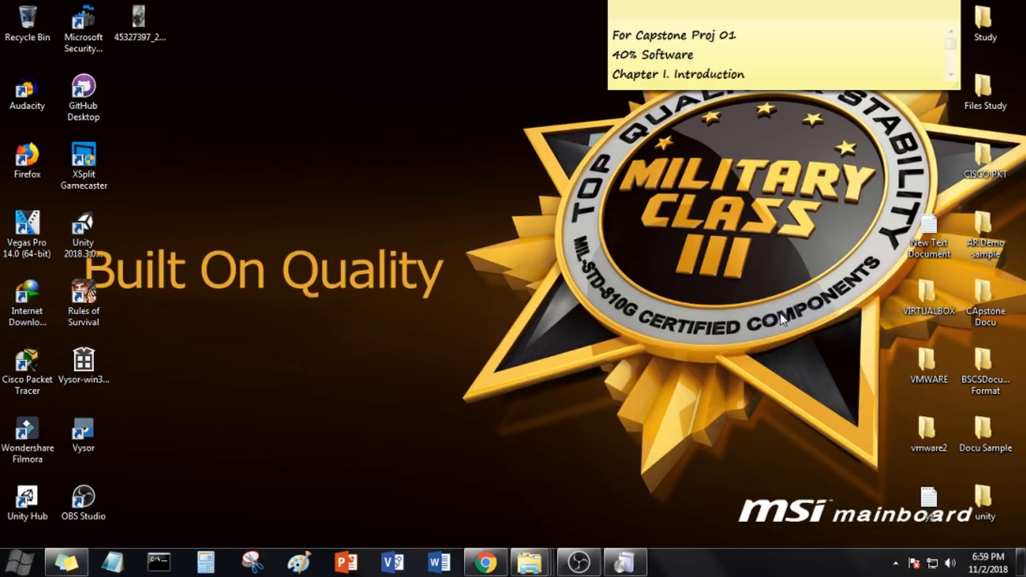
pyautogui.rightClick(400, 207)
pyautogui.click(458, 289)
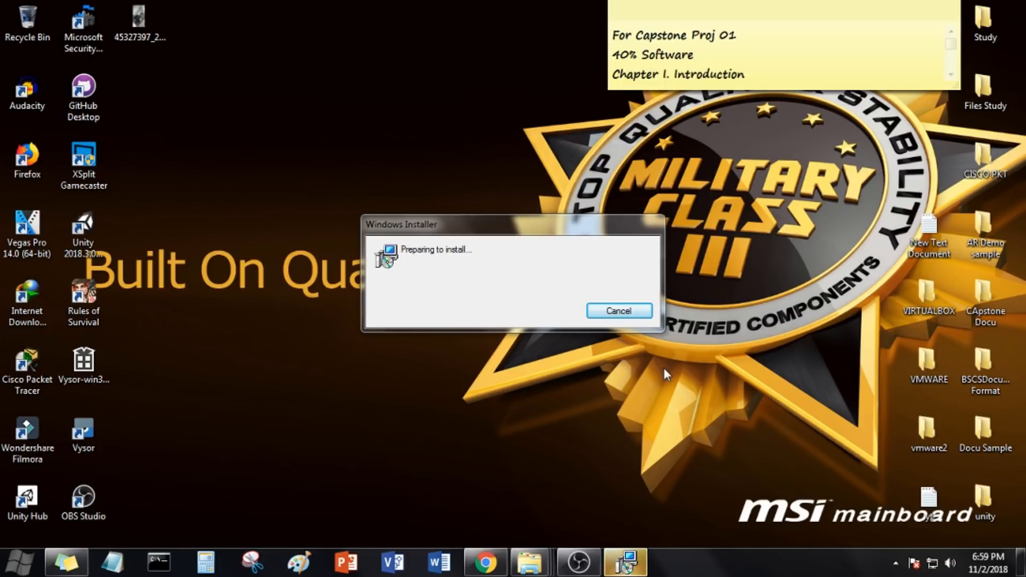
# Step: Start the VMware Workstation Pro setup, accept the license agreement, and include the Enhanced Keyboard Driver in the default install location
pyautogui.click(611, 397)
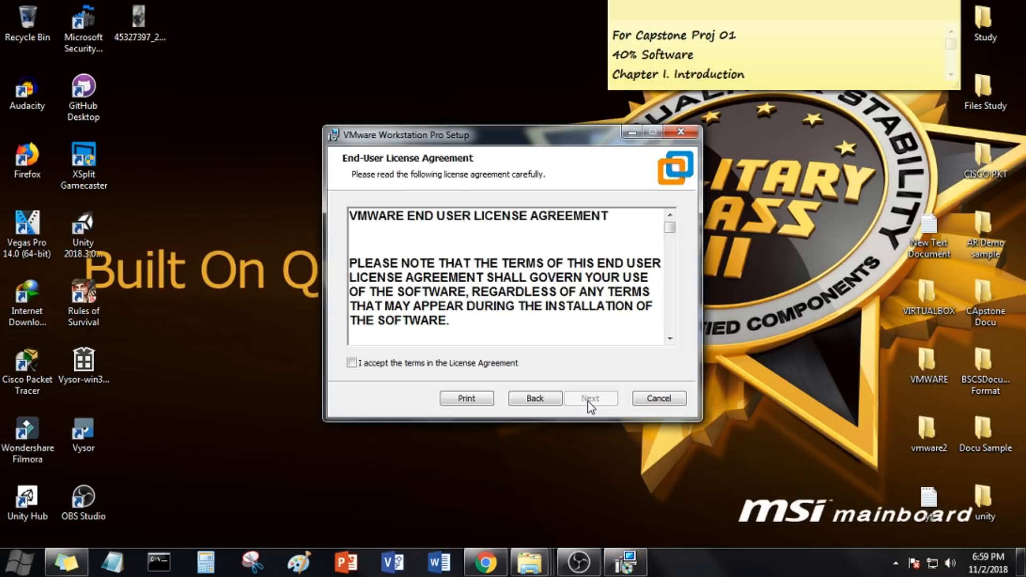
pyautogui.click(476, 363)
pyautogui.click(565, 402)
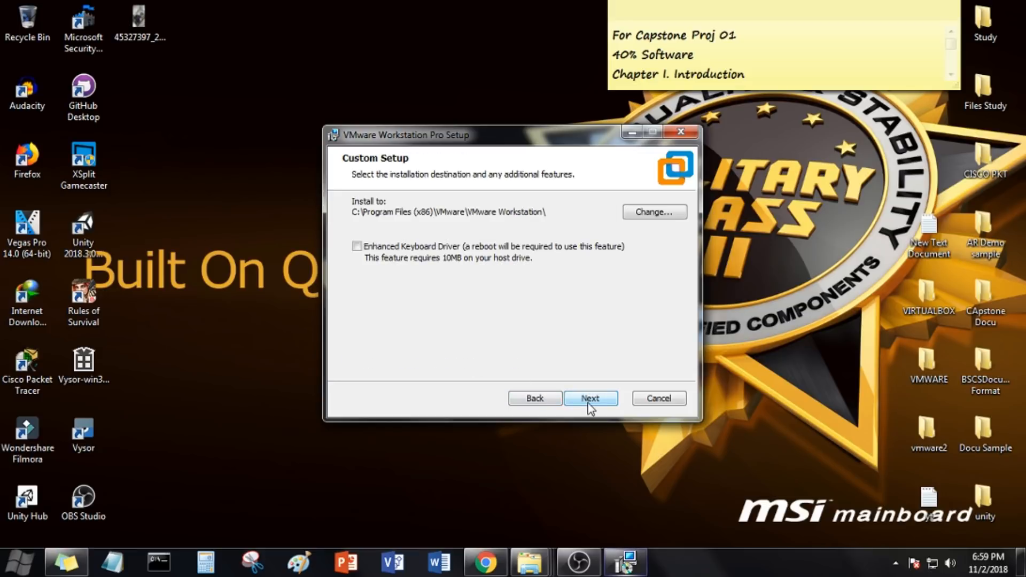
pyautogui.click(356, 247)
pyautogui.click(610, 402)
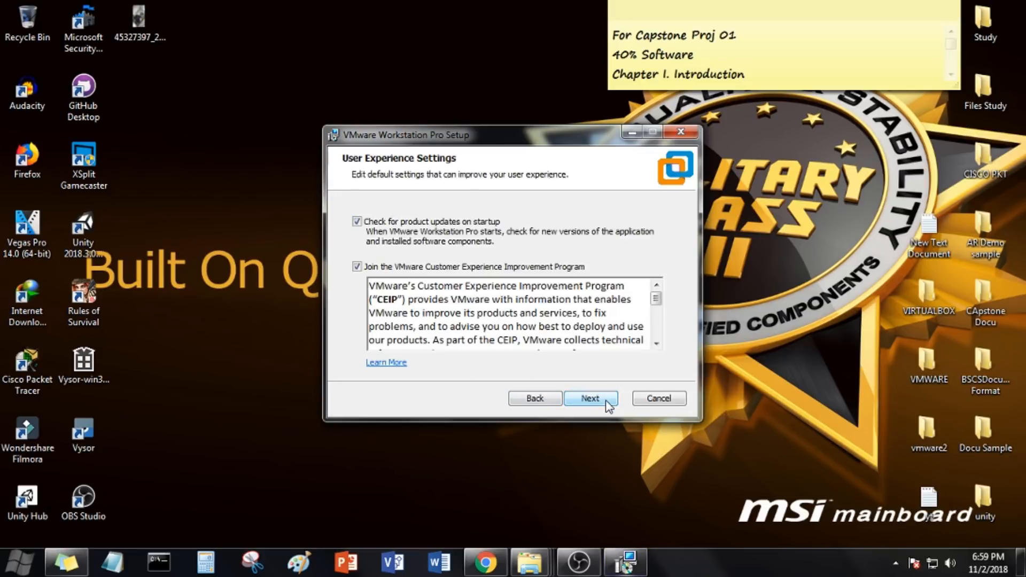
# Step: Keep the default user experience and remaining setup options, and start installing VMware Workstation Pro
pyautogui.click(609, 401)
pyautogui.click(605, 399)
pyautogui.click(605, 399)
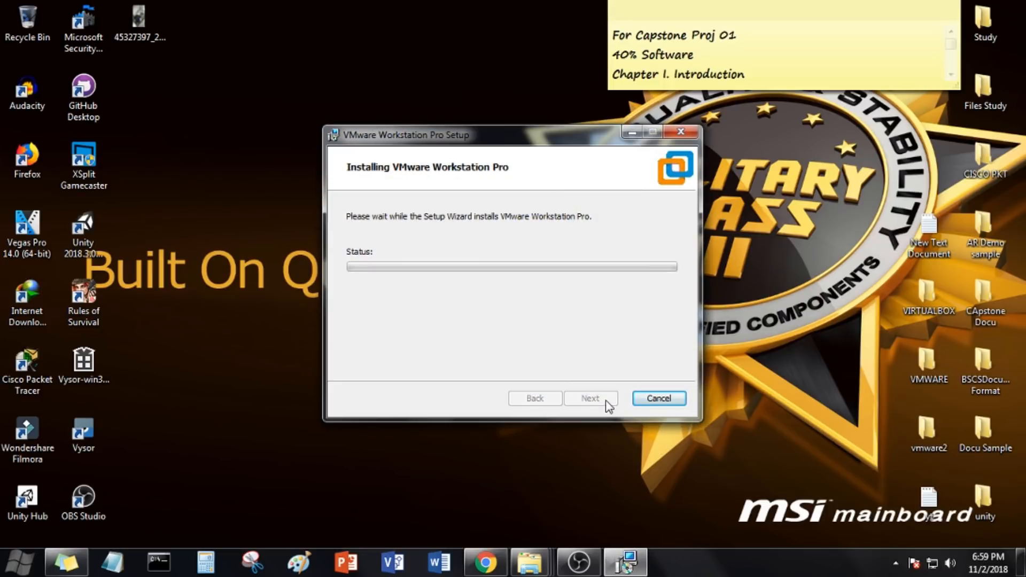
pyautogui.moveTo(495, 137); pyautogui.dragTo(449, 73)
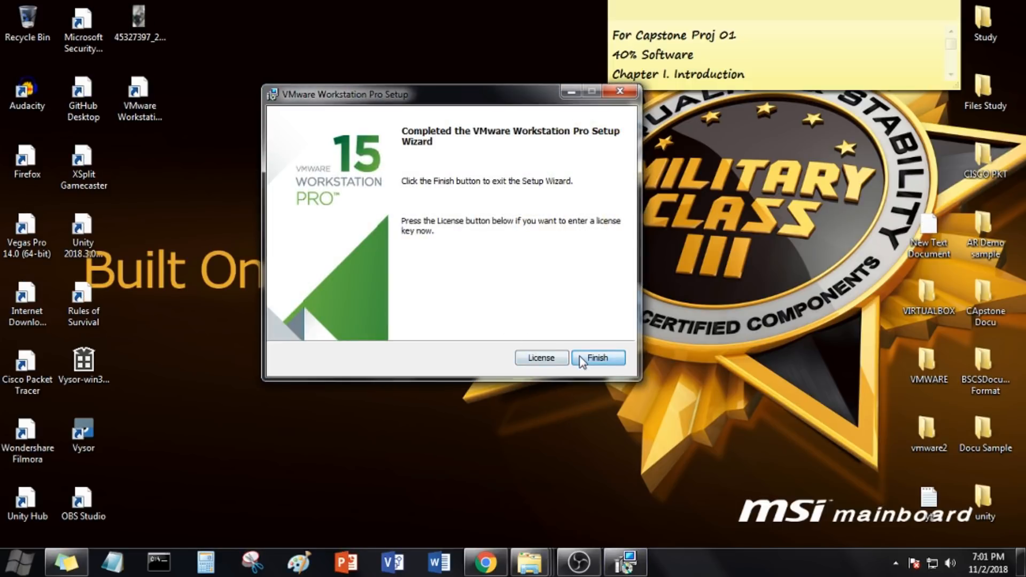
# Step: Finish the VMware Workstation Pro setup wizard and decline the immediate system restart
pyautogui.click(597, 357)
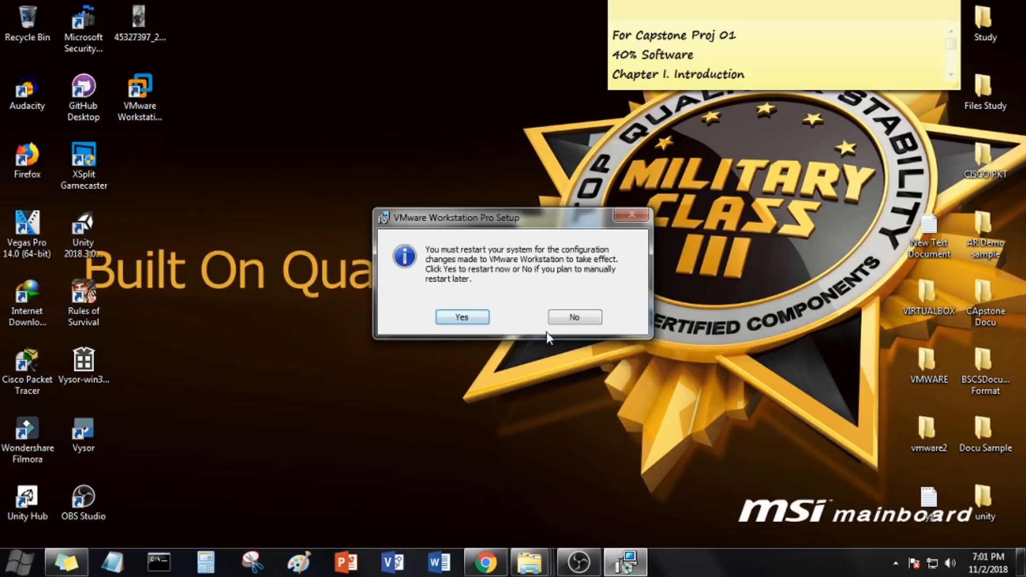
pyautogui.click(574, 318)
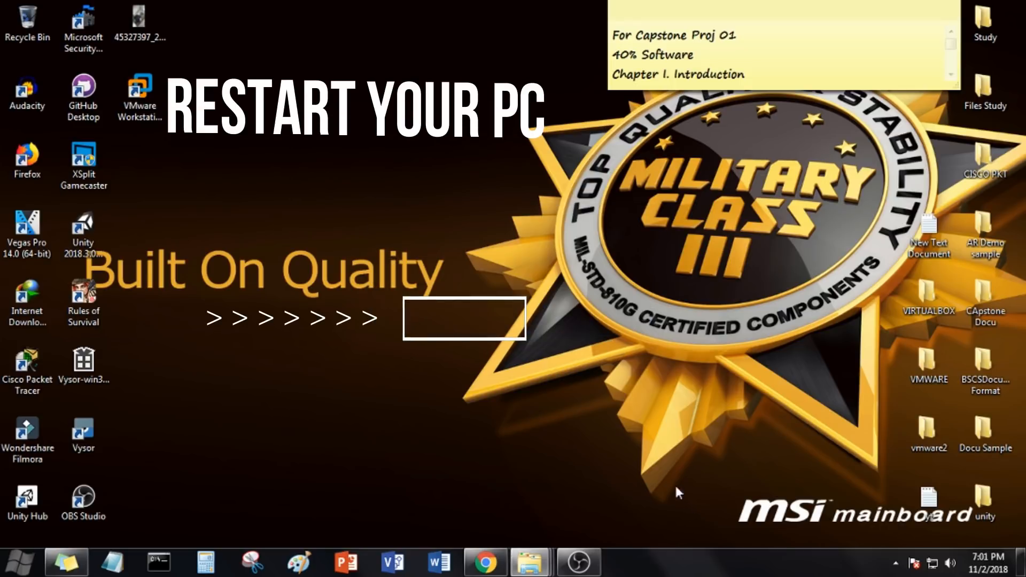
pyautogui.click(578, 562)
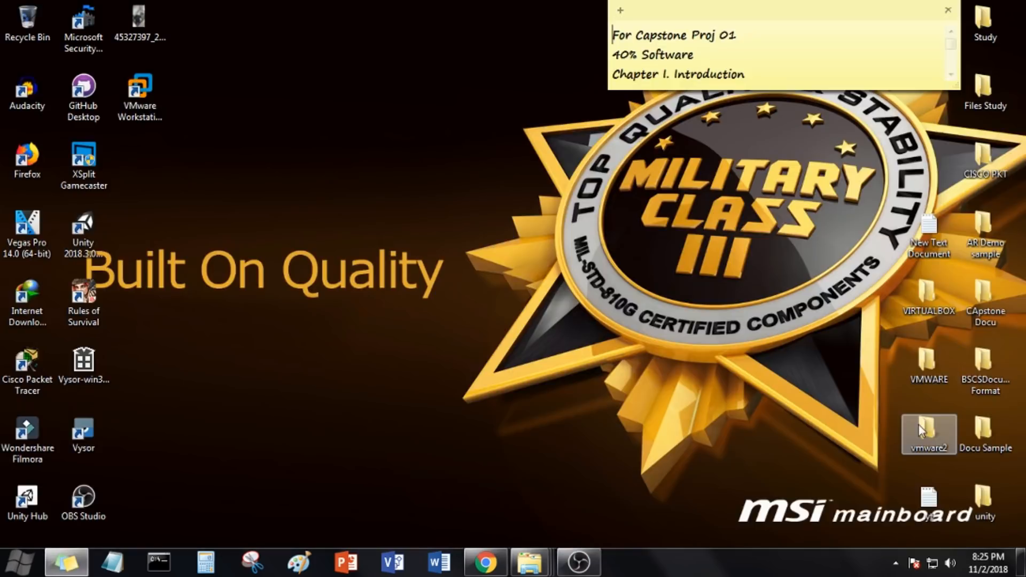
# Step: Run the win-install script from the VMware Unlocker 2.1.1 folder inside vmware2 as administrator
pyautogui.doubleClick(920, 429)
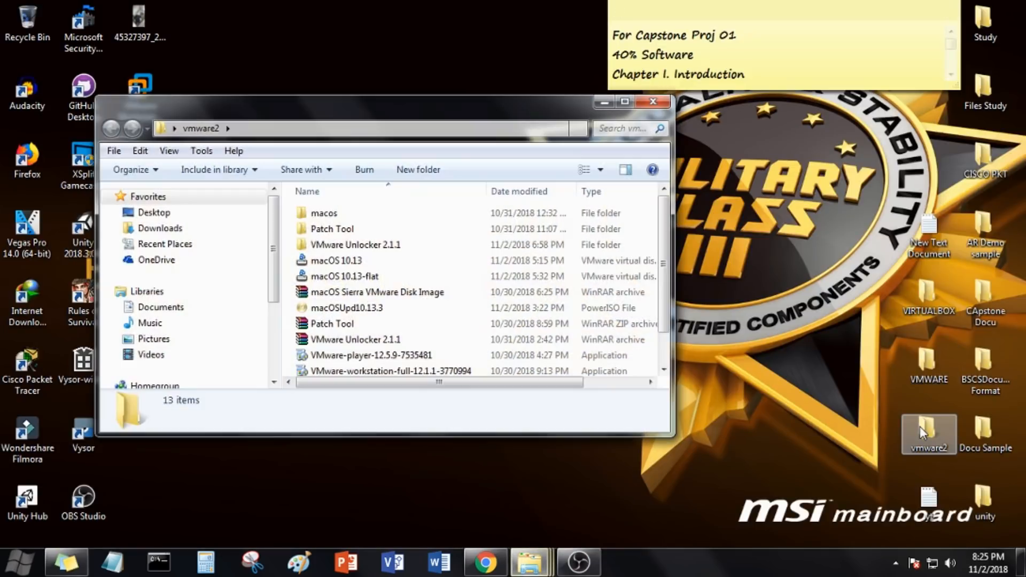
pyautogui.doubleClick(425, 245)
pyautogui.click(401, 323)
pyautogui.scroll(-4, 401, 324)
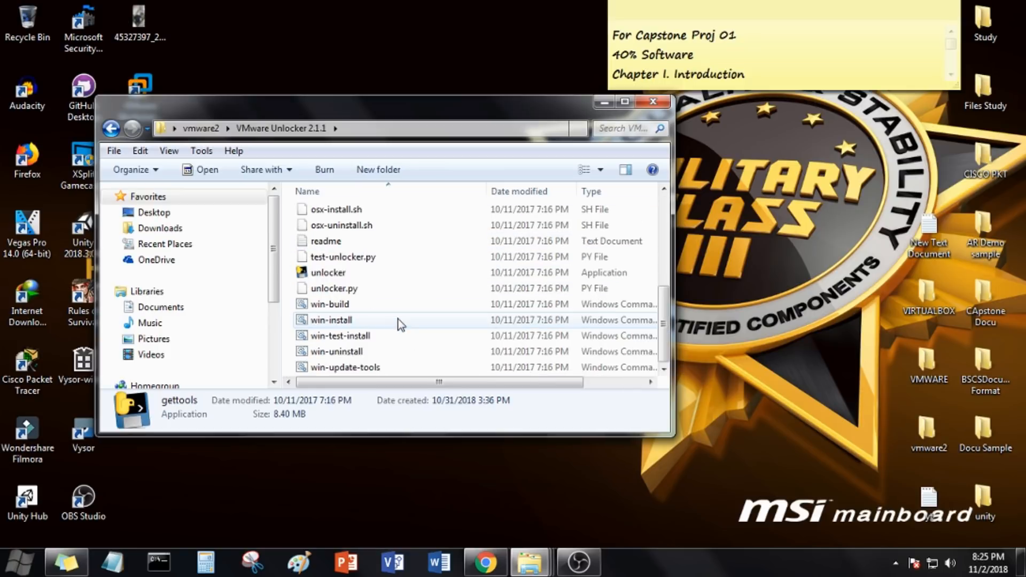
pyautogui.click(348, 320)
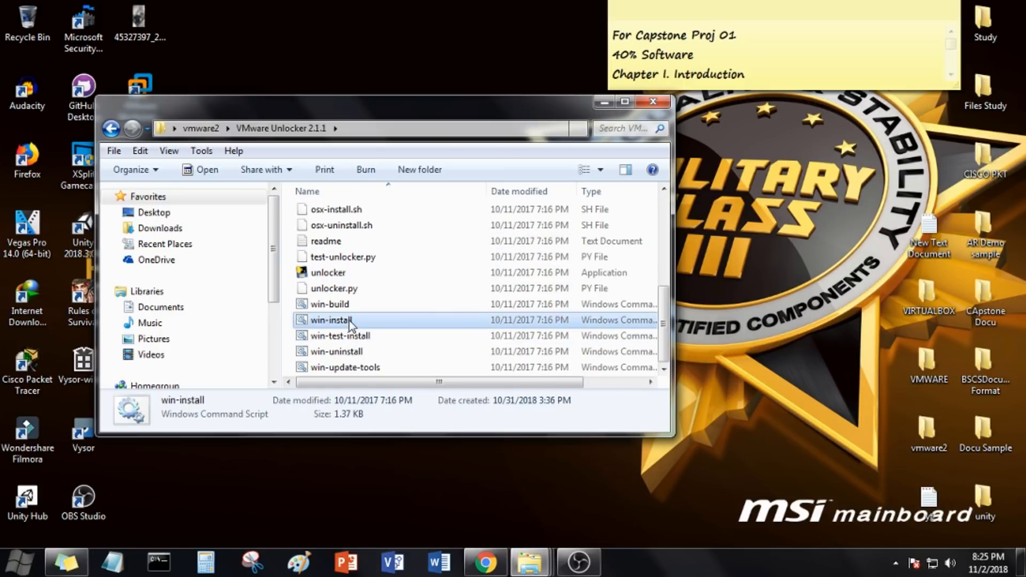
pyautogui.rightClick(349, 320)
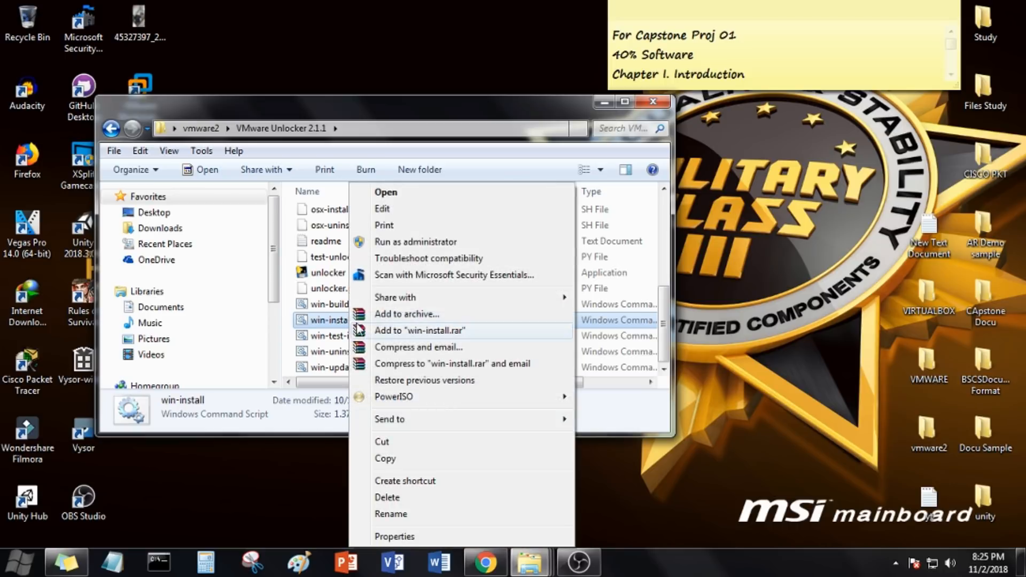
pyautogui.click(416, 246)
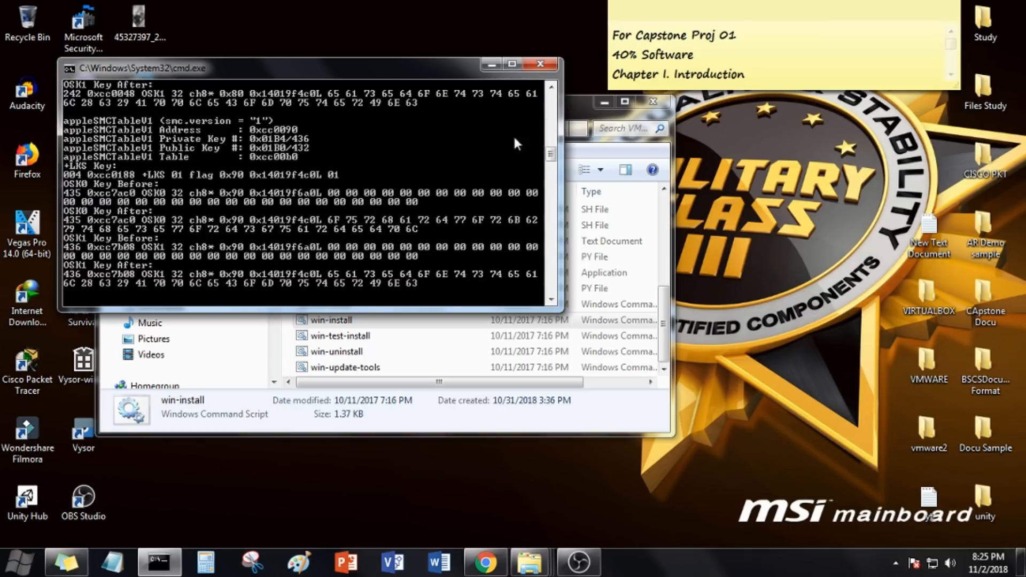
pyautogui.doubleClick(440, 65)
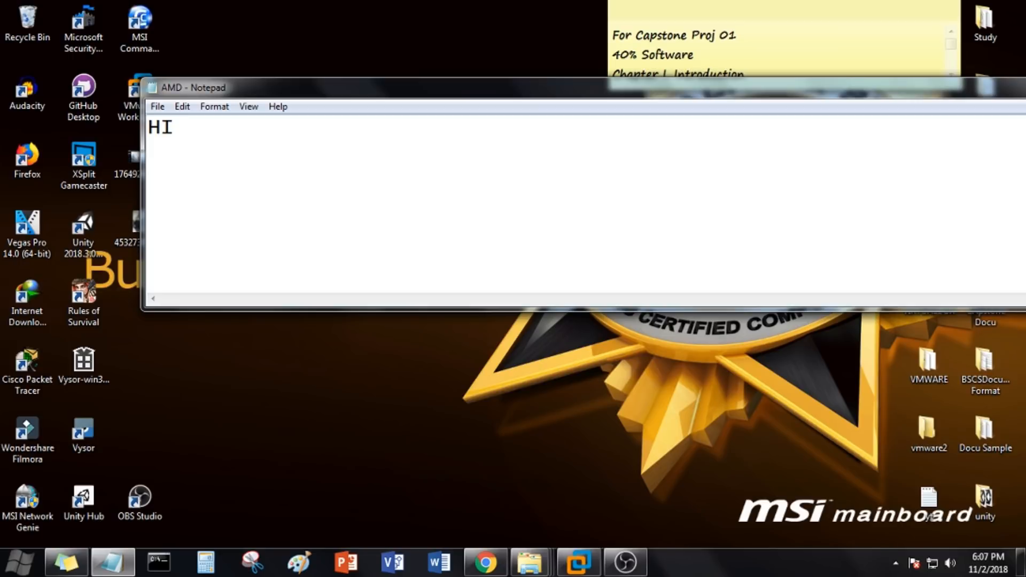
# Step: Clear the text in the AMD note and close it without saving the changes
pyautogui.press('BackSpace')
pyautogui.press('BackSpace')
pyautogui.moveTo(957, 97); pyautogui.dragTo(757, 88)
pyautogui.click(900, 74)
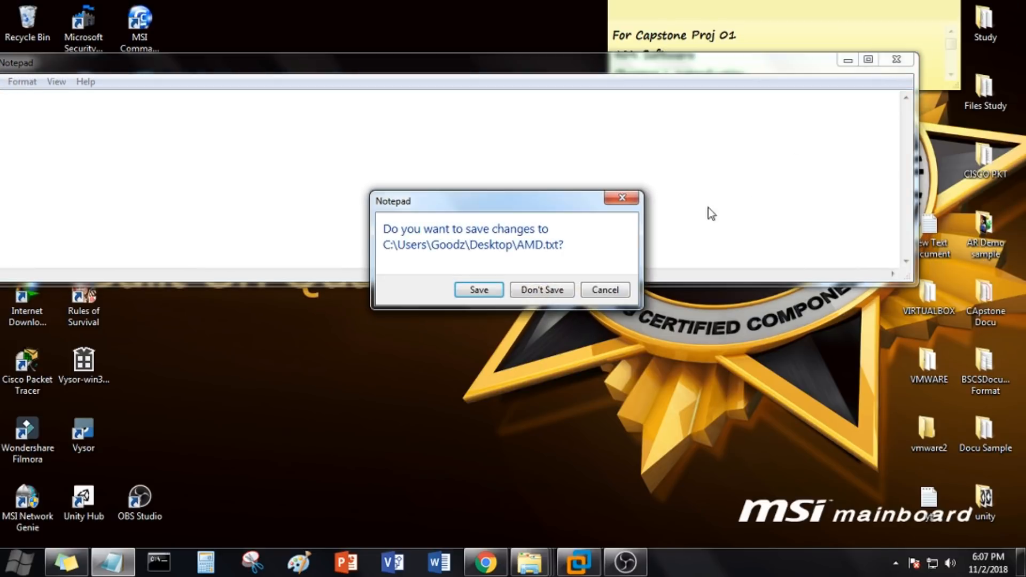
pyautogui.click(525, 292)
# Step: Permanently delete the AMD text file from the desktop and refresh the desktop
pyautogui.click(429, 230)
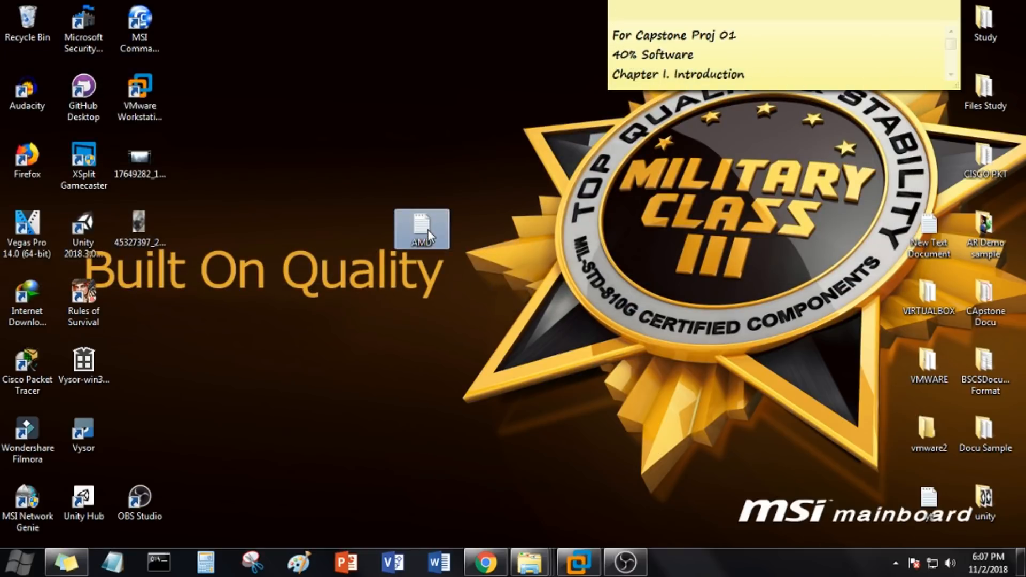
pyautogui.hotkey('shift', 'Delete')
pyautogui.press('Return')
pyautogui.rightClick(381, 252)
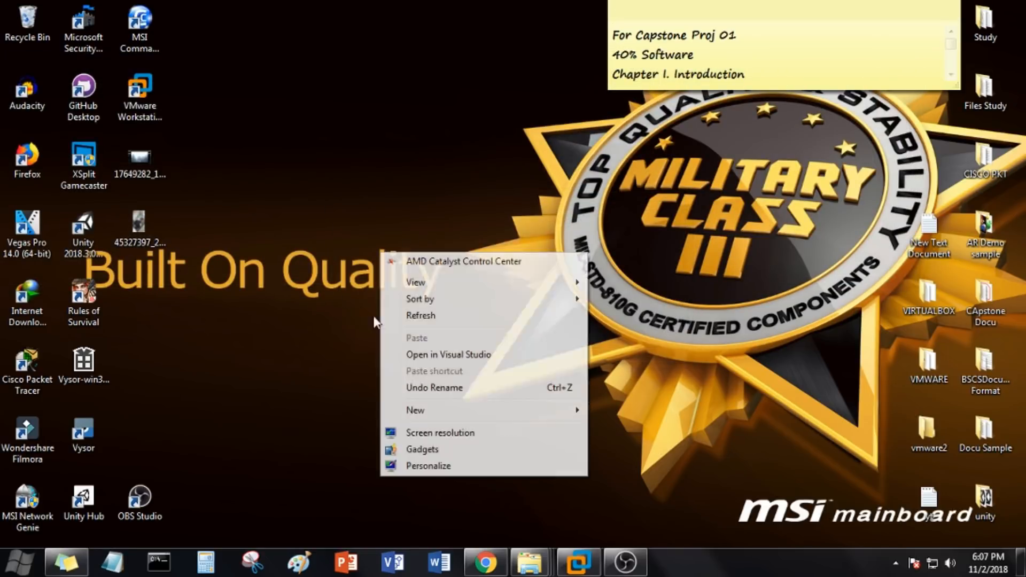
pyautogui.click(415, 319)
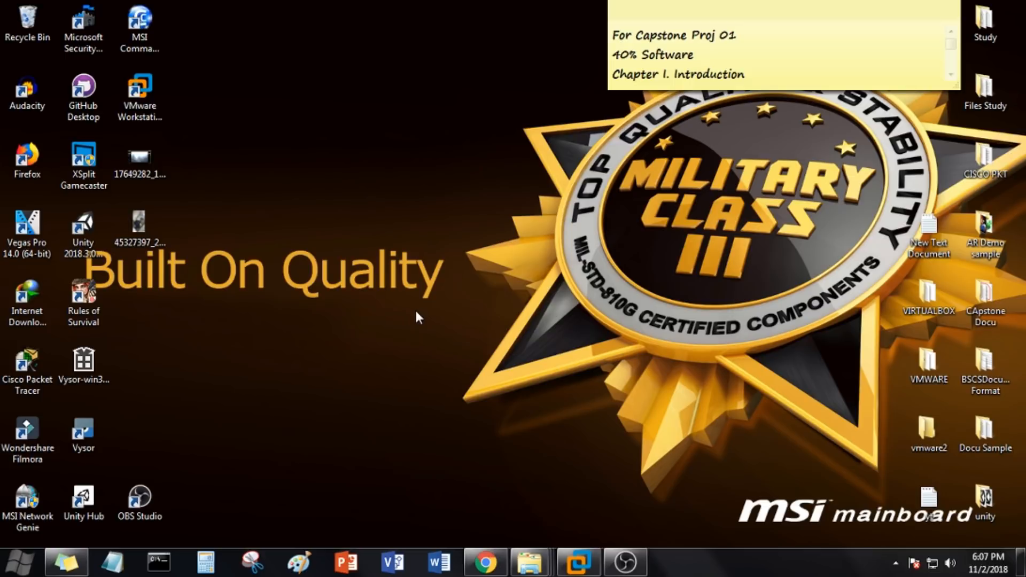
# Step: Switch to VMware Workstation and start creating a new virtual machine with Workstation 15.x hardware compatibility
pyautogui.click(578, 561)
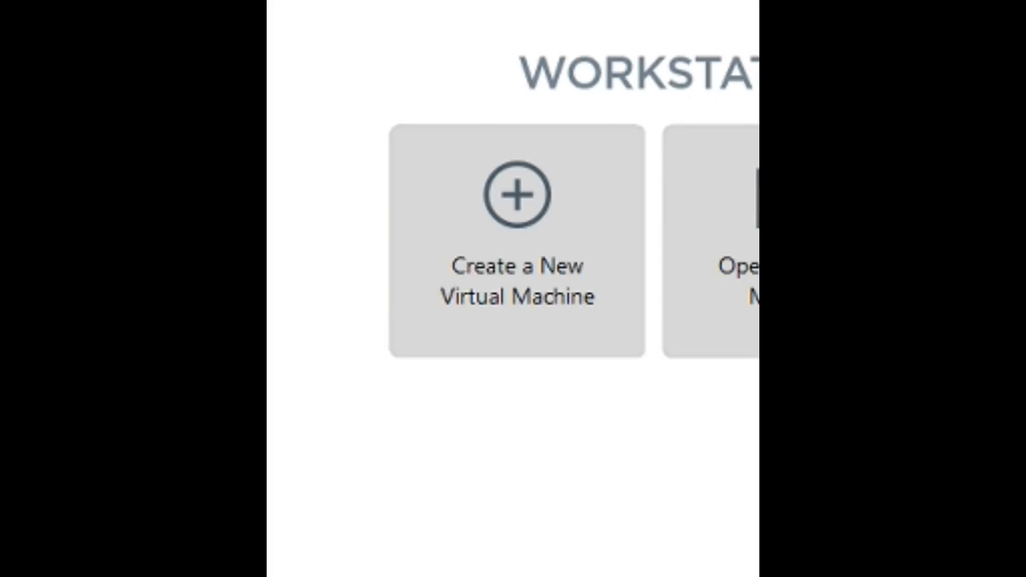
pyautogui.click(545, 291)
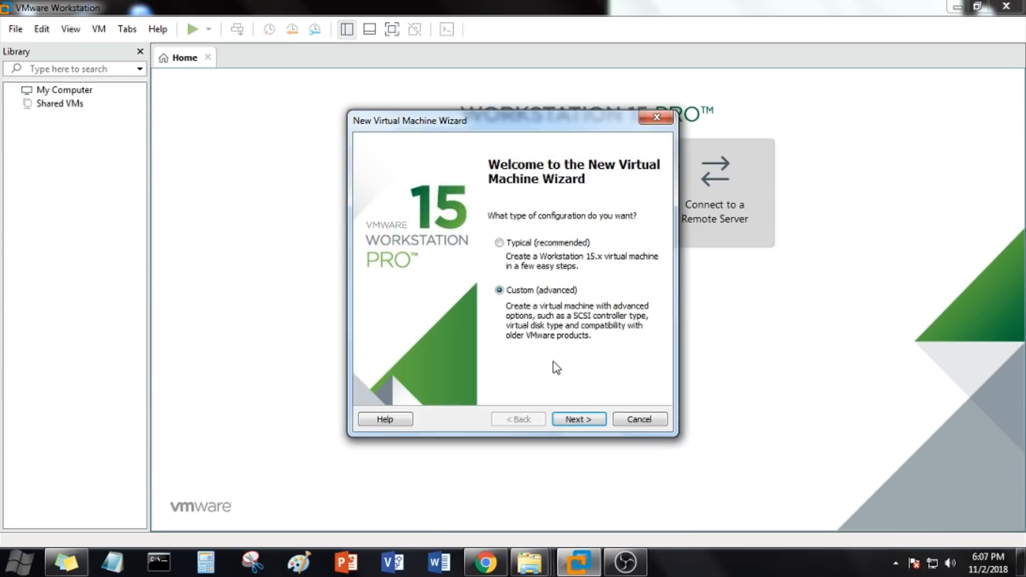
pyautogui.click(583, 419)
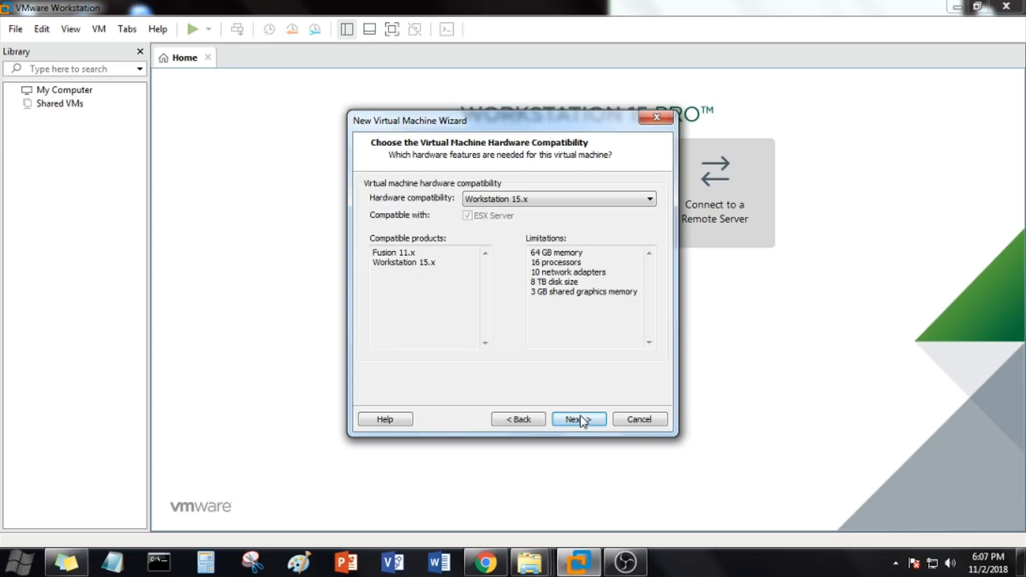
pyautogui.click(579, 418)
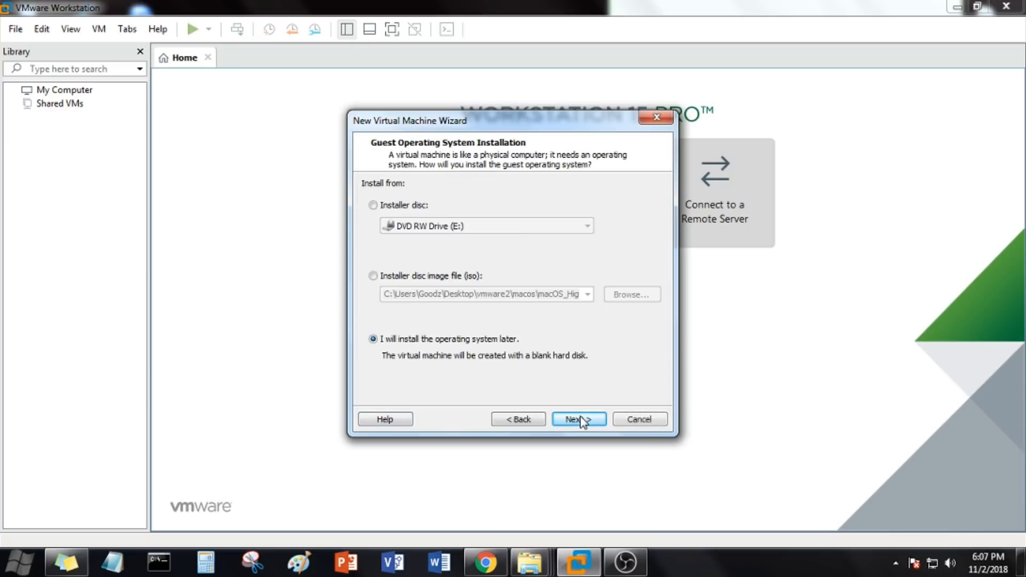
# Step: Choose to install the operating system later, with Apple Mac OS X as the guest and macOS 10.13 as its version
pyautogui.click(401, 278)
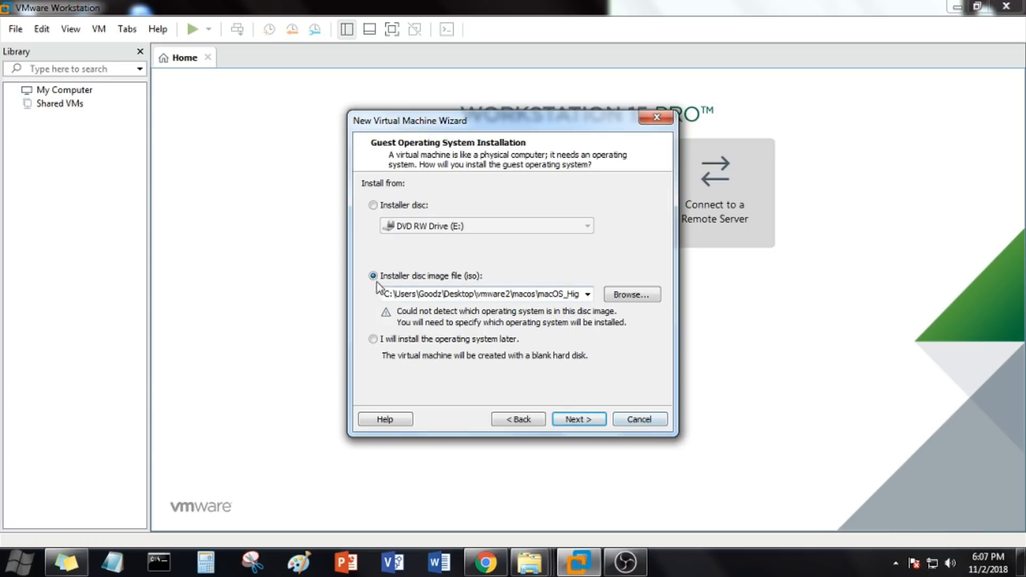
pyautogui.click(373, 339)
pyautogui.click(572, 420)
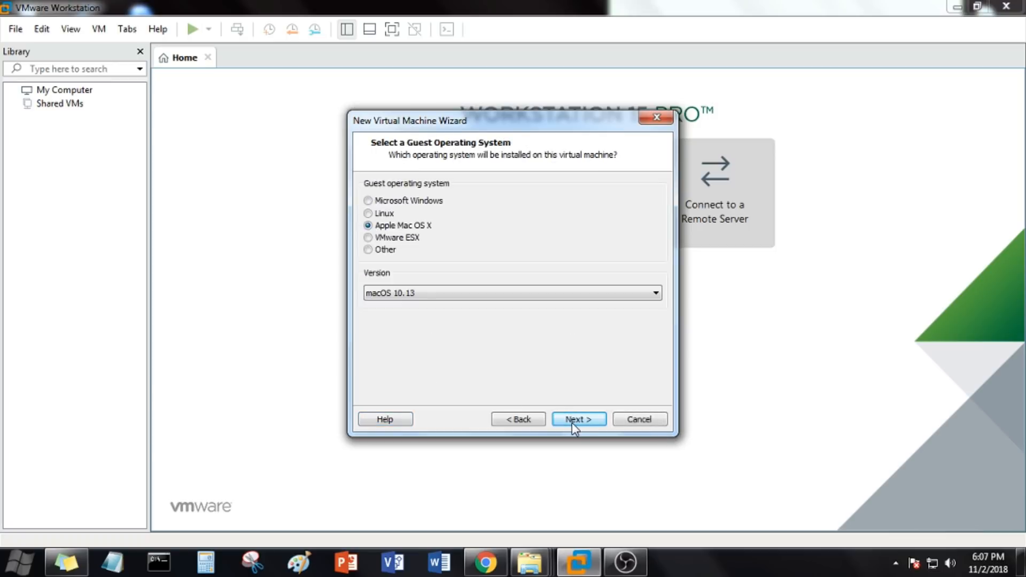
pyautogui.click(521, 421)
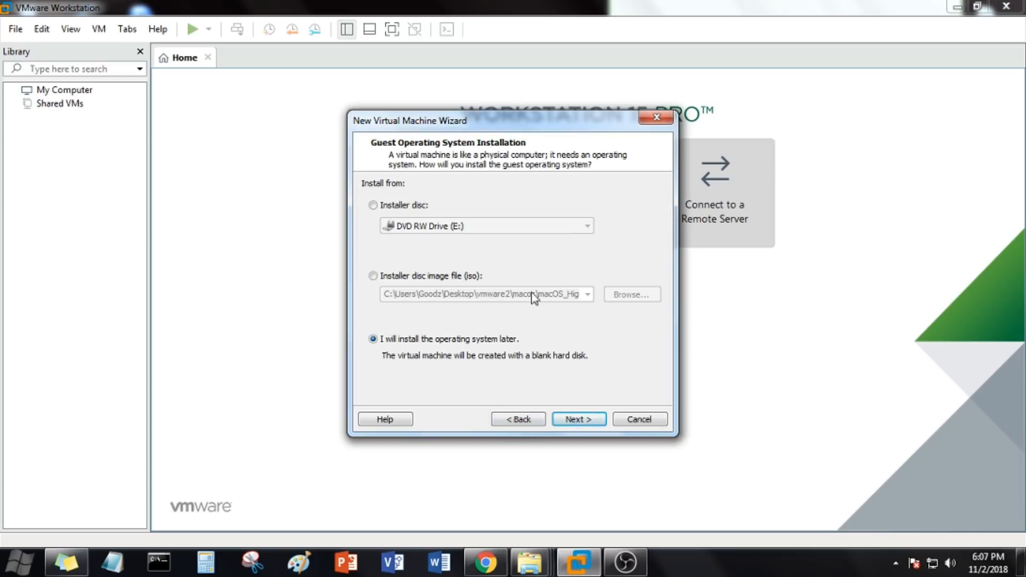
pyautogui.click(582, 422)
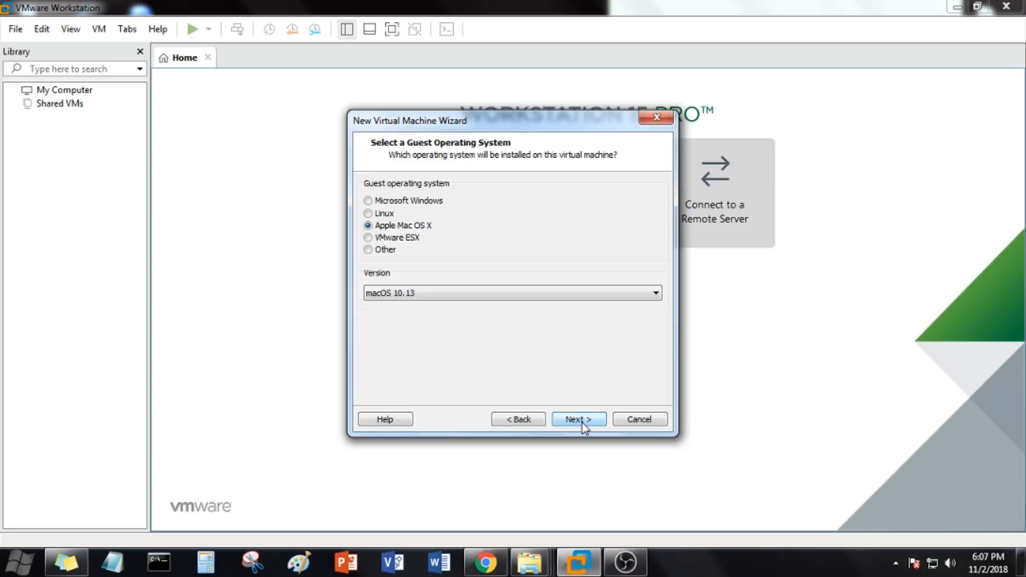
pyautogui.click(582, 422)
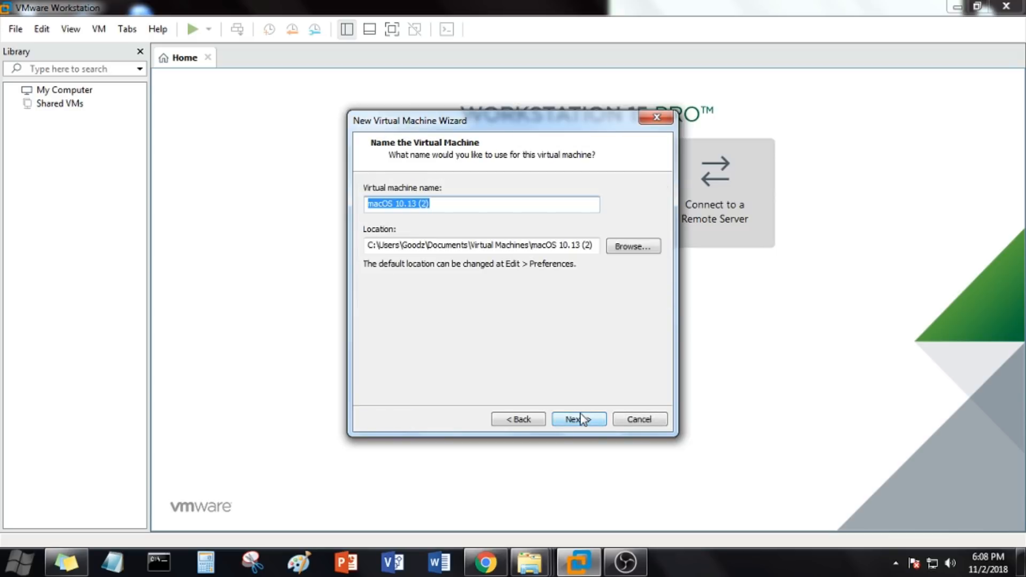
# Step: Accept the virtual machine name macOS 10.13 (2), 2 processors with 1 core each, and 2048 MB of memory
pyautogui.click(582, 420)
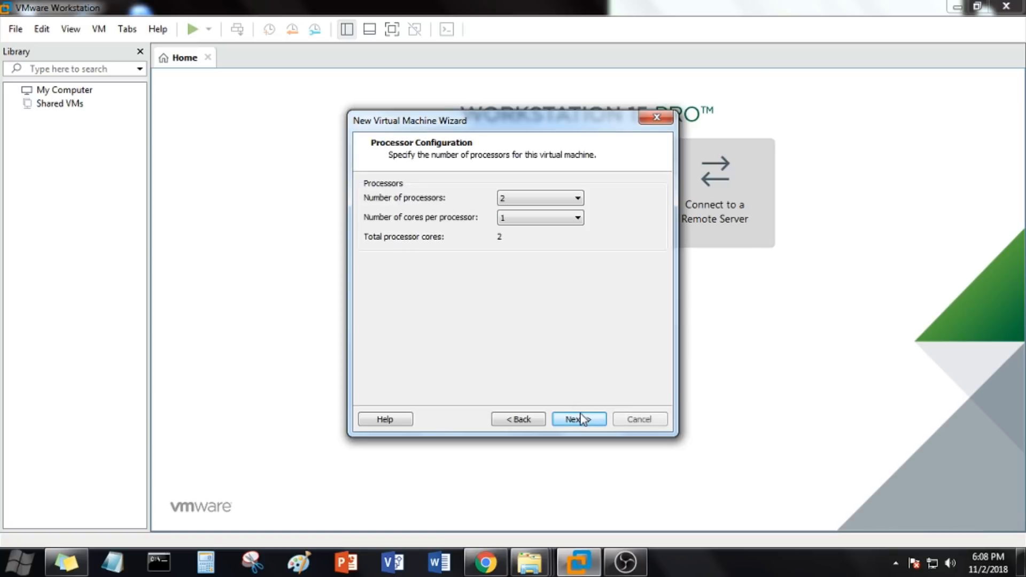
pyautogui.click(582, 420)
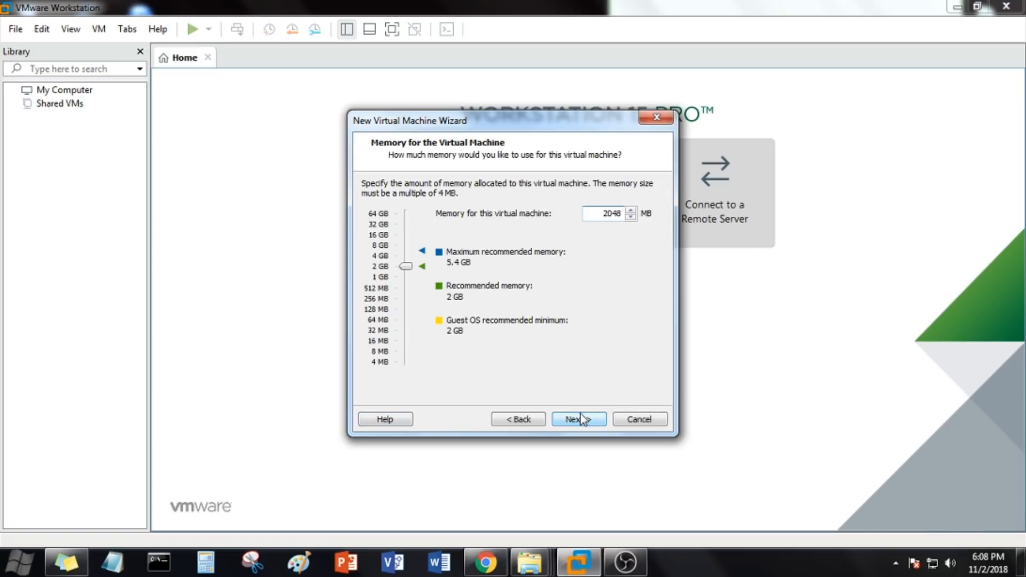
pyautogui.click(582, 420)
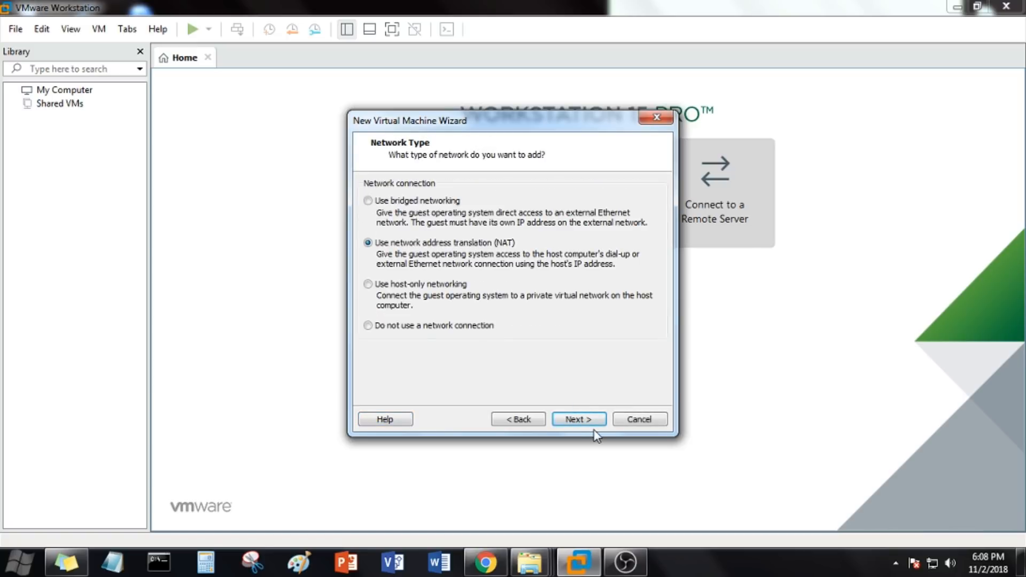
# Step: Accept NAT networking, the default I/O controller and the SATA disk type, and choose to create a new virtual disk
pyautogui.click(592, 425)
pyautogui.click(592, 425)
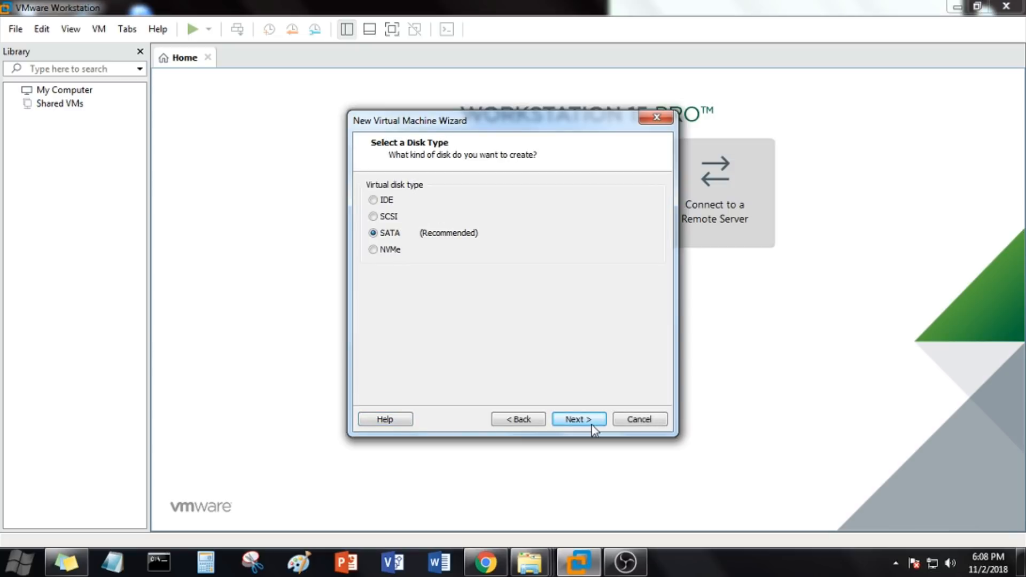
pyautogui.click(591, 425)
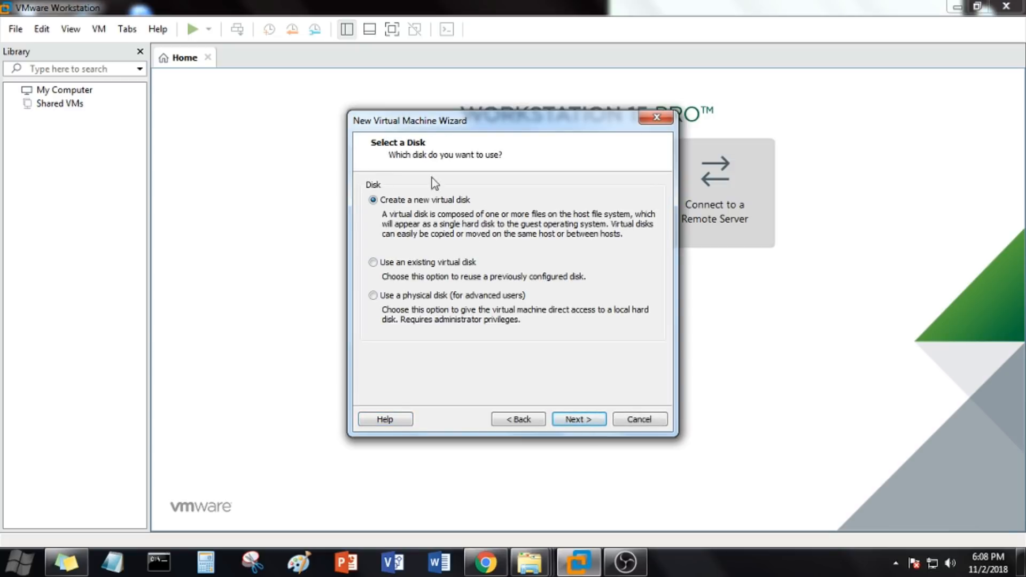
pyautogui.click(584, 421)
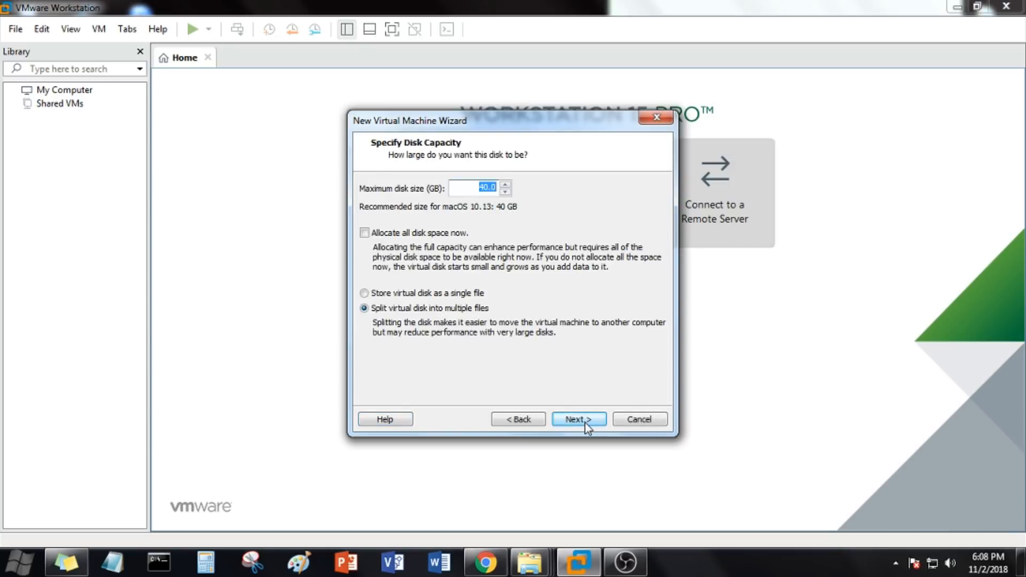
# Step: Store the 40 GB virtual disk as a single file with all disk space allocated now
pyautogui.click(364, 293)
pyautogui.click(364, 233)
pyautogui.click(582, 420)
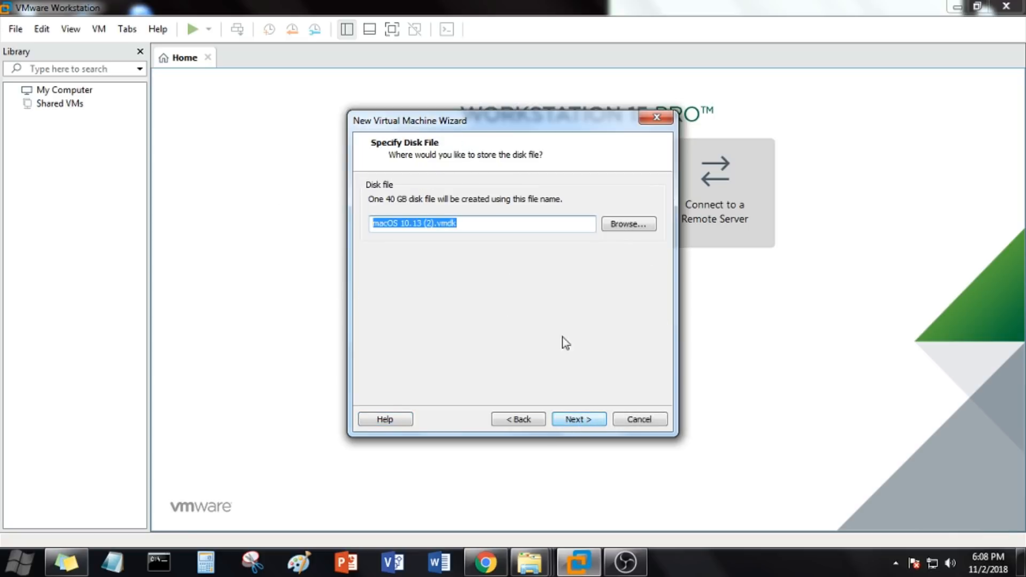
pyautogui.moveTo(435, 221); pyautogui.dragTo(427, 221)
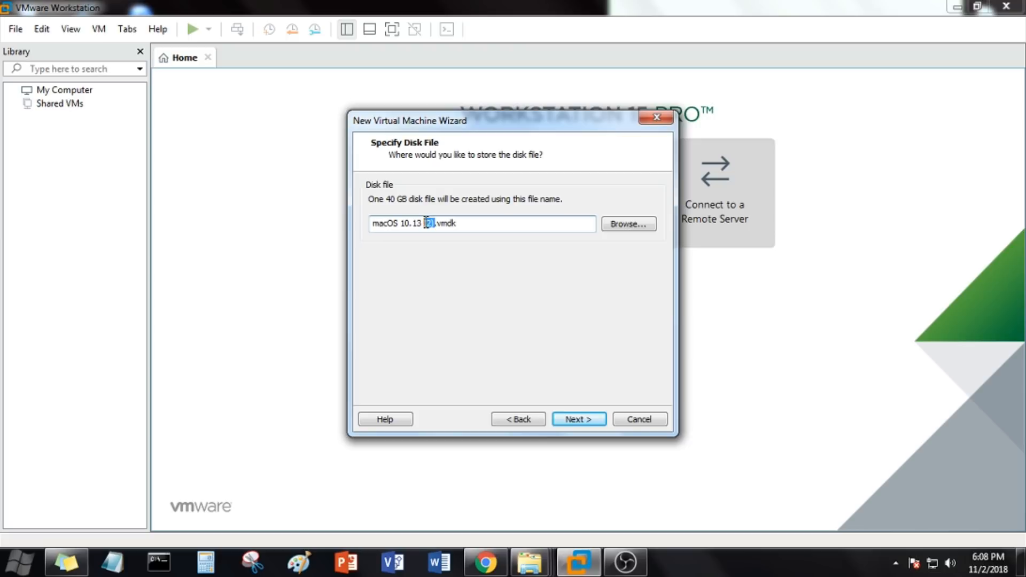
pyautogui.click(640, 224)
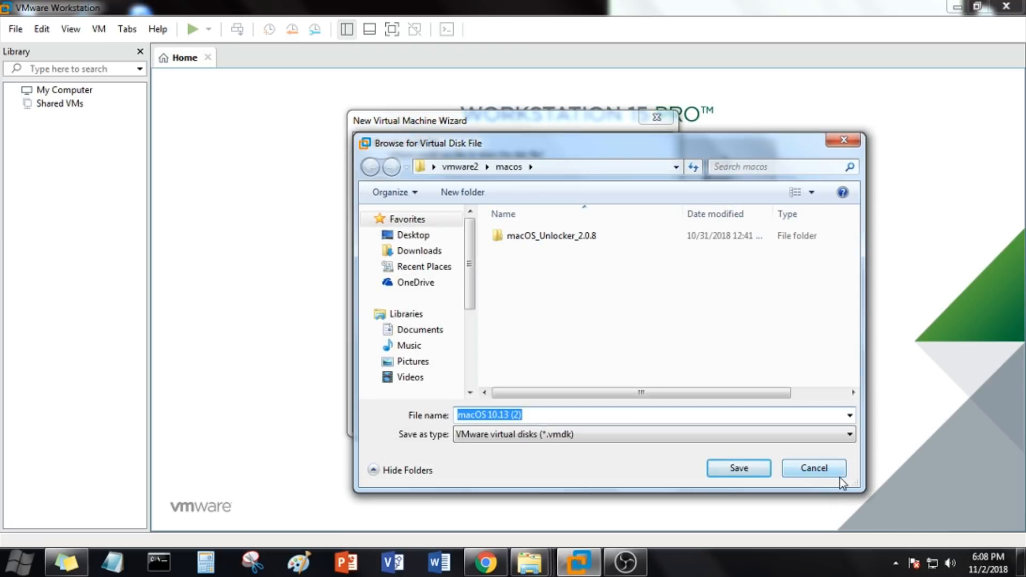
pyautogui.click(837, 472)
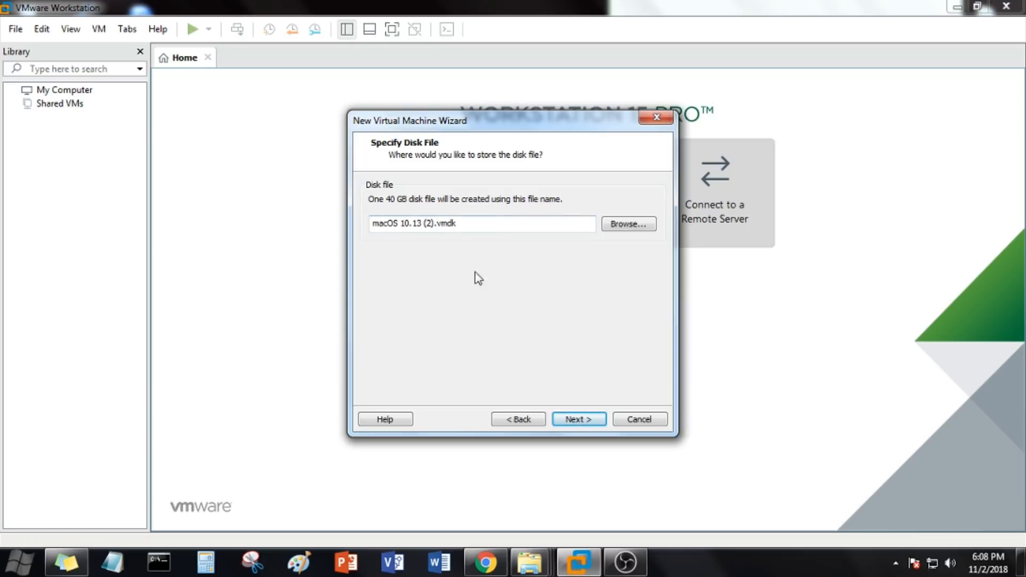
# Step: Accept the disk file name macOS 10.13 (2).vmdk and finish creating the virtual machine
pyautogui.click(585, 415)
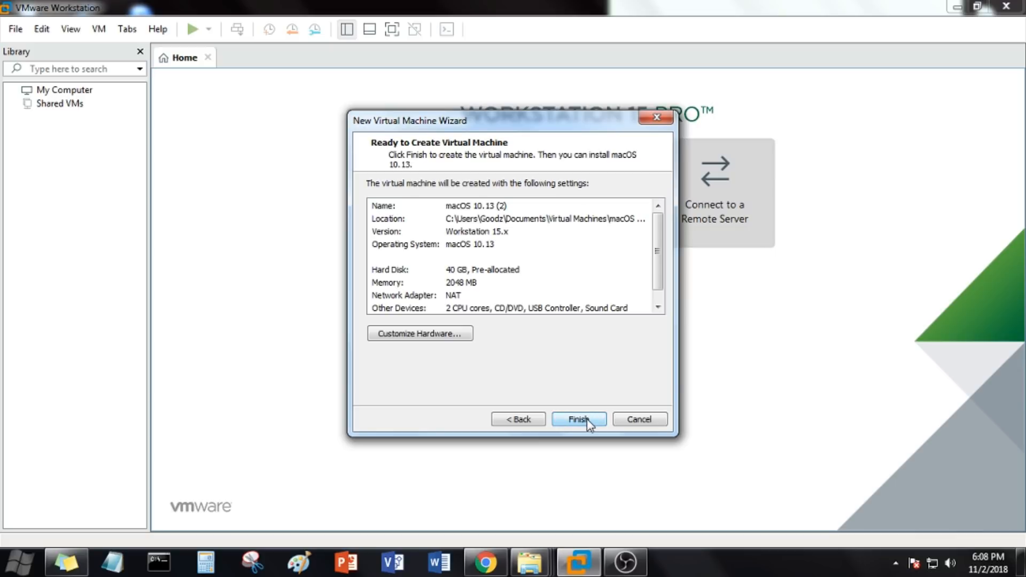
pyautogui.click(588, 421)
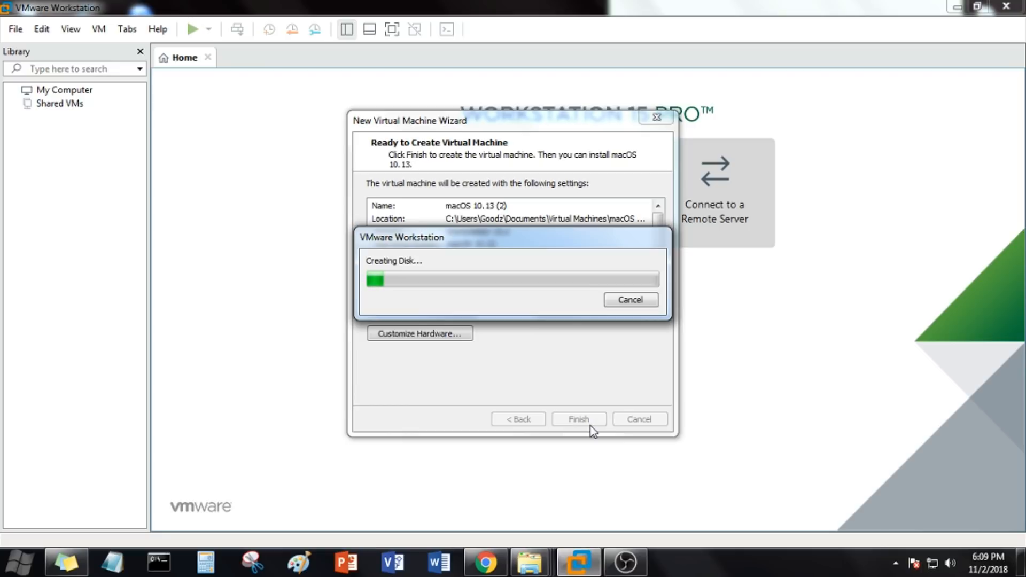
pyautogui.click(625, 562)
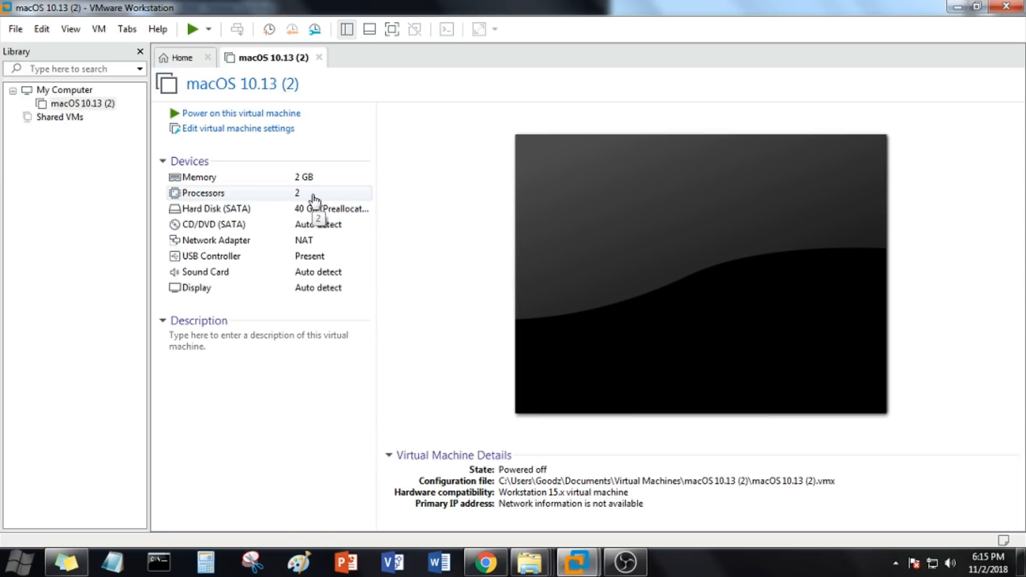
# Step: Open the settings of the new virtual machine and remove its SATA hard disk
pyautogui.click(225, 130)
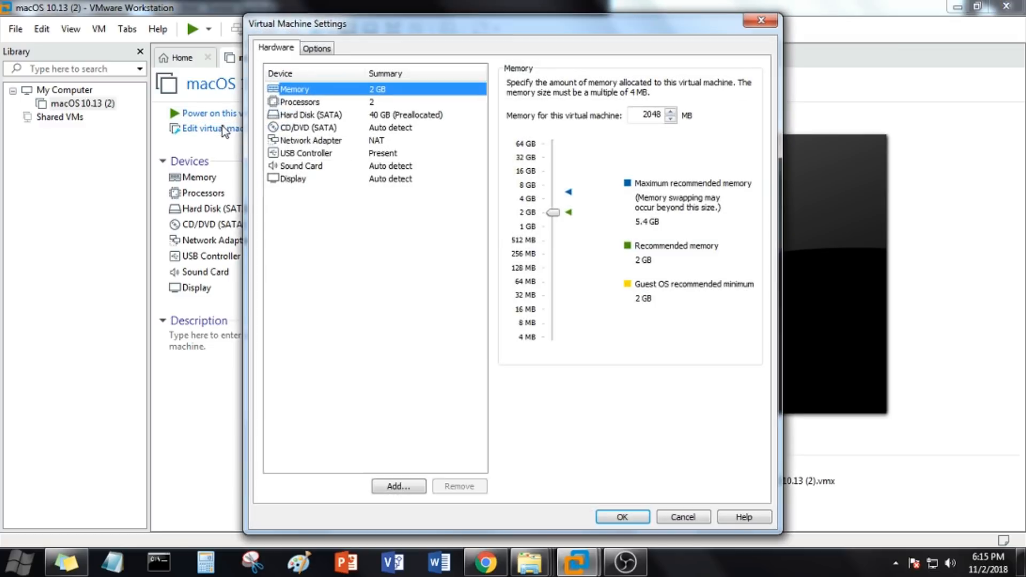
pyautogui.click(323, 114)
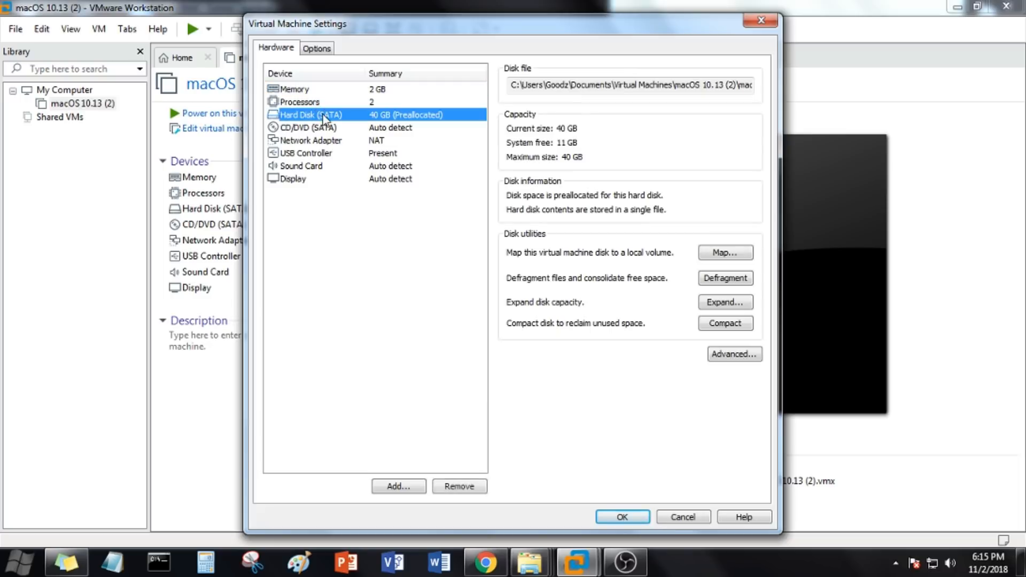
pyautogui.click(458, 486)
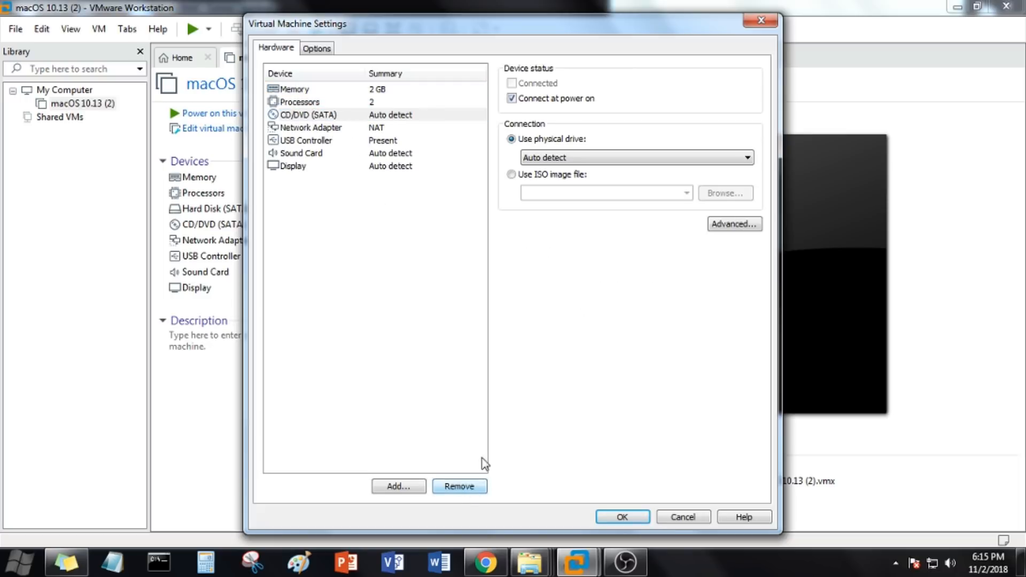
# Step: Set the virtual machine's memory to 4096 MB and check the processor settings
pyautogui.click(370, 90)
pyautogui.moveTo(553, 212); pyautogui.dragTo(550, 200)
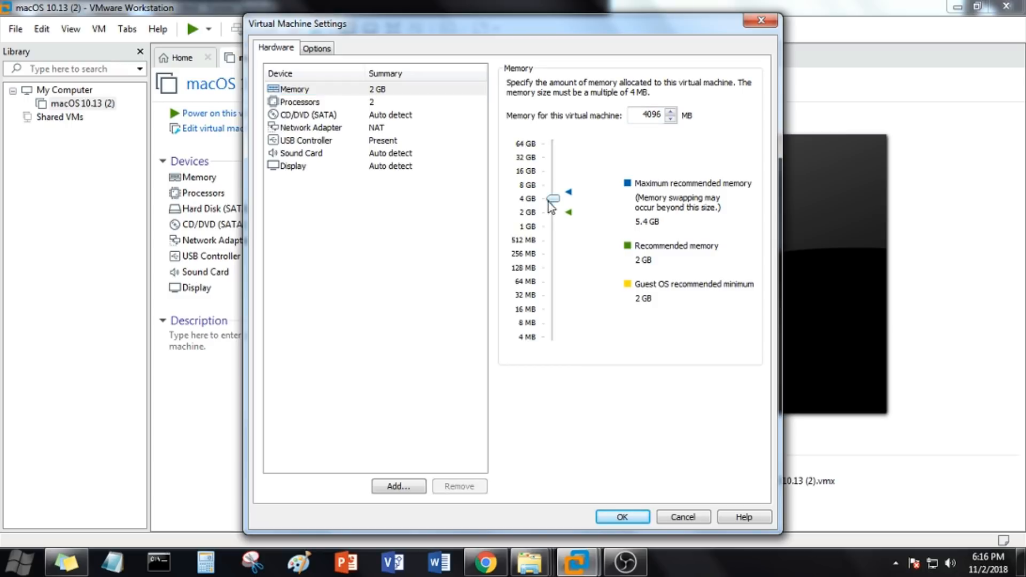
pyautogui.click(380, 102)
# Step: Set the CD/DVD drive to use the ISO image macOS_High_Sierra_10_13_1_Official from the macos folder inside vmware2 on the desktop
pyautogui.click(381, 116)
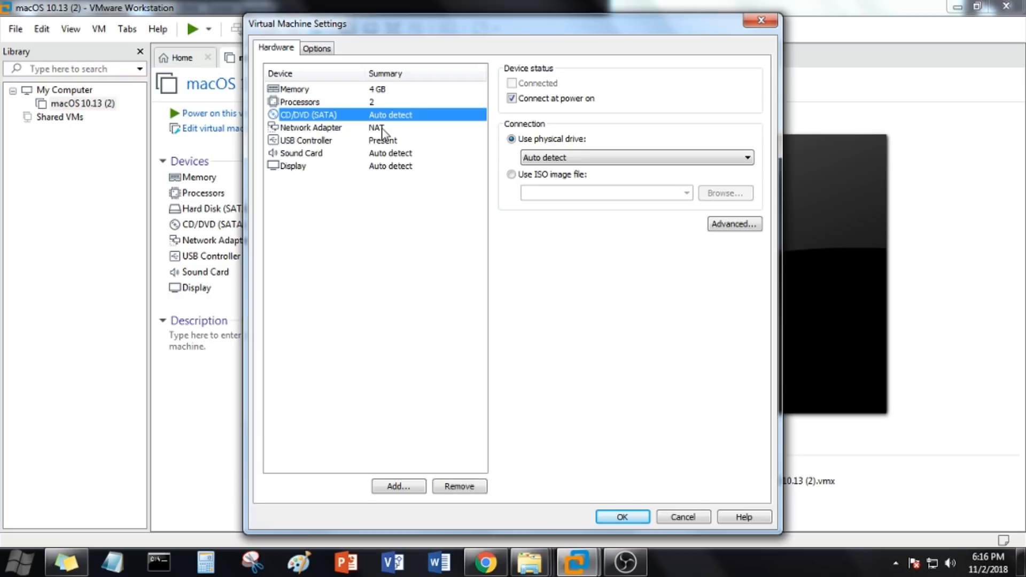
pyautogui.click(533, 175)
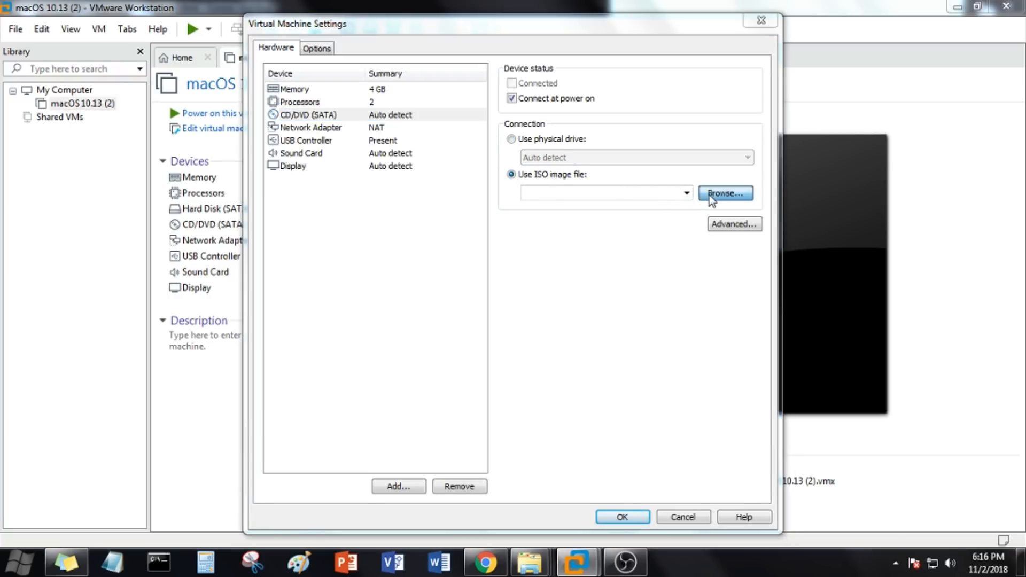
pyautogui.click(705, 195)
pyautogui.click(300, 137)
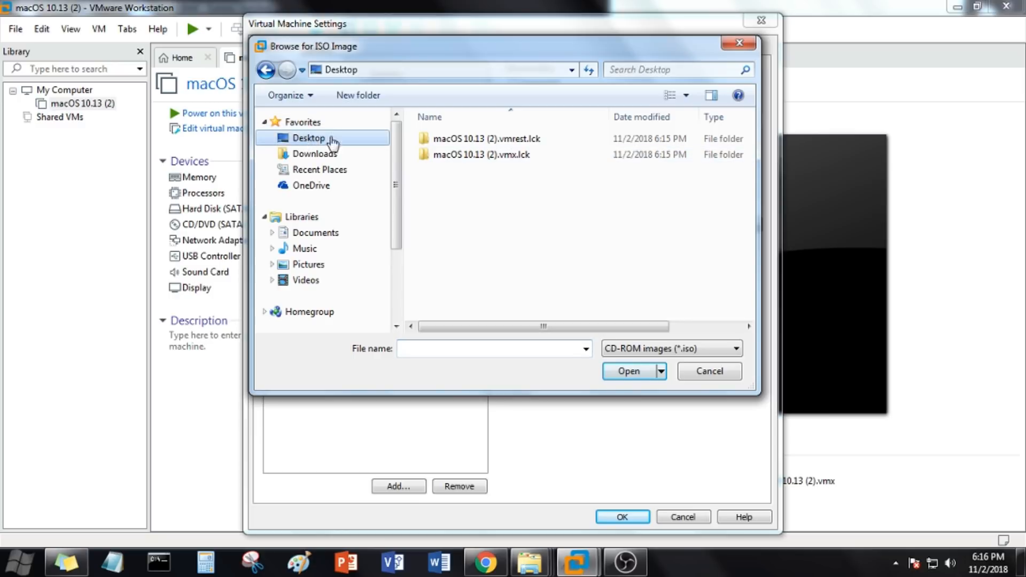
pyautogui.scroll(-2, 565, 258)
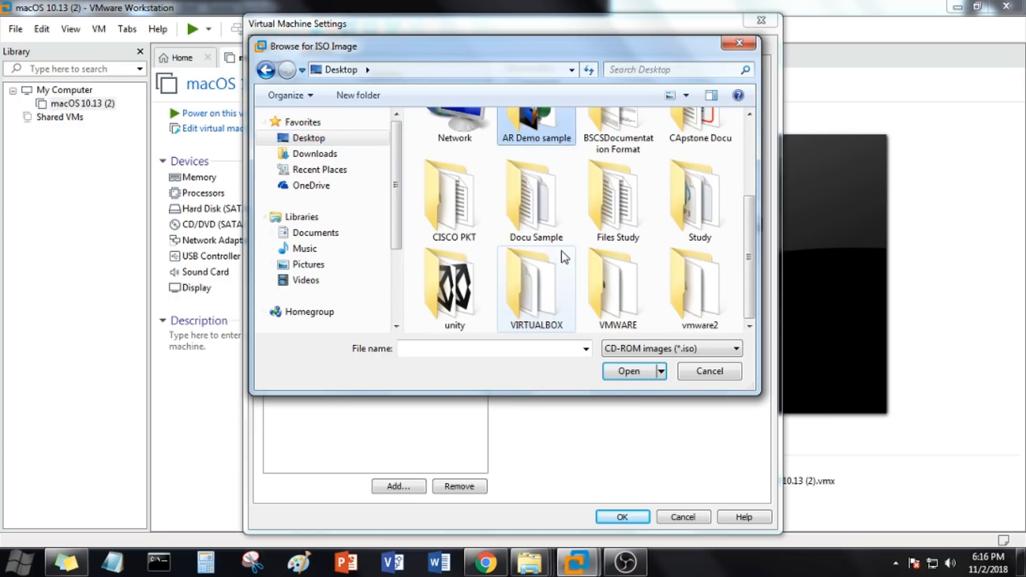
pyautogui.doubleClick(687, 278)
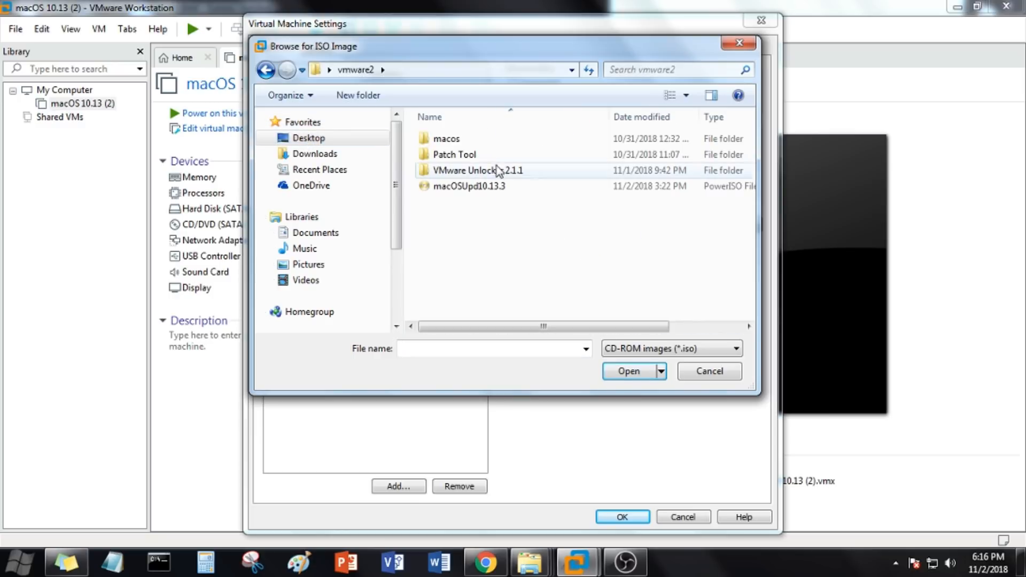
pyautogui.doubleClick(468, 143)
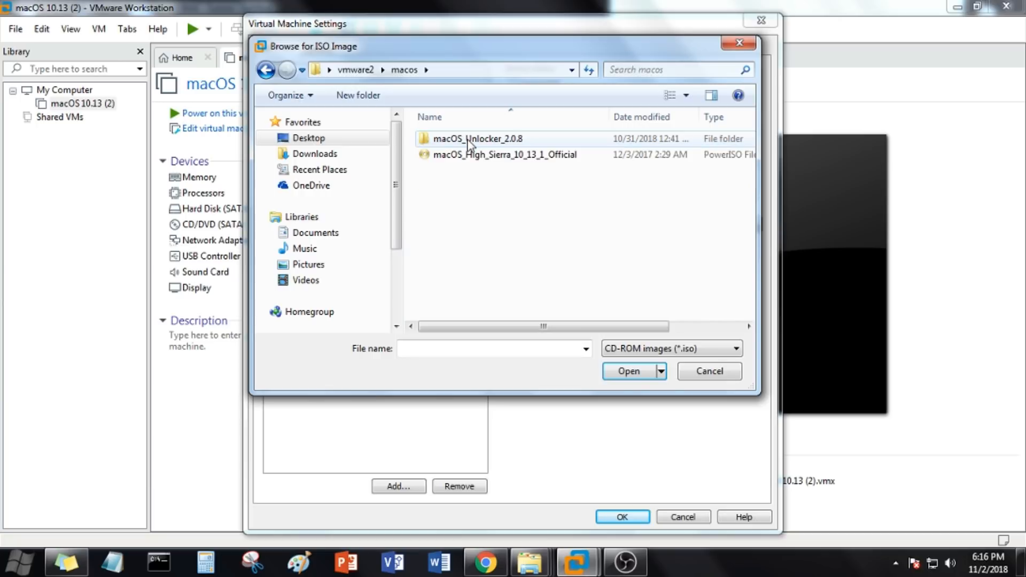
pyautogui.doubleClick(474, 156)
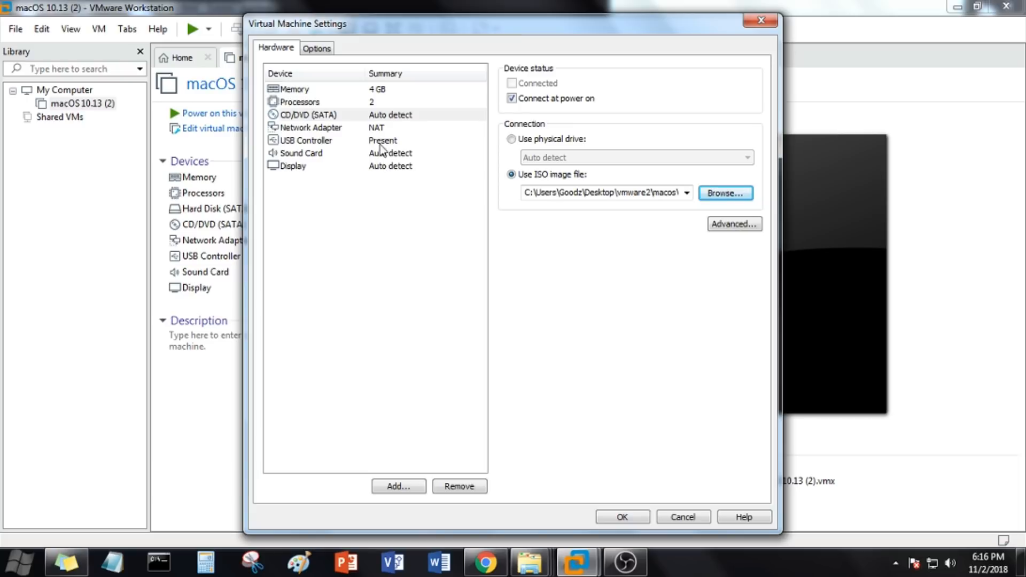
# Step: Review the network adapter, sound card and display settings, and make the USB controller show all USB input devices
pyautogui.click(373, 130)
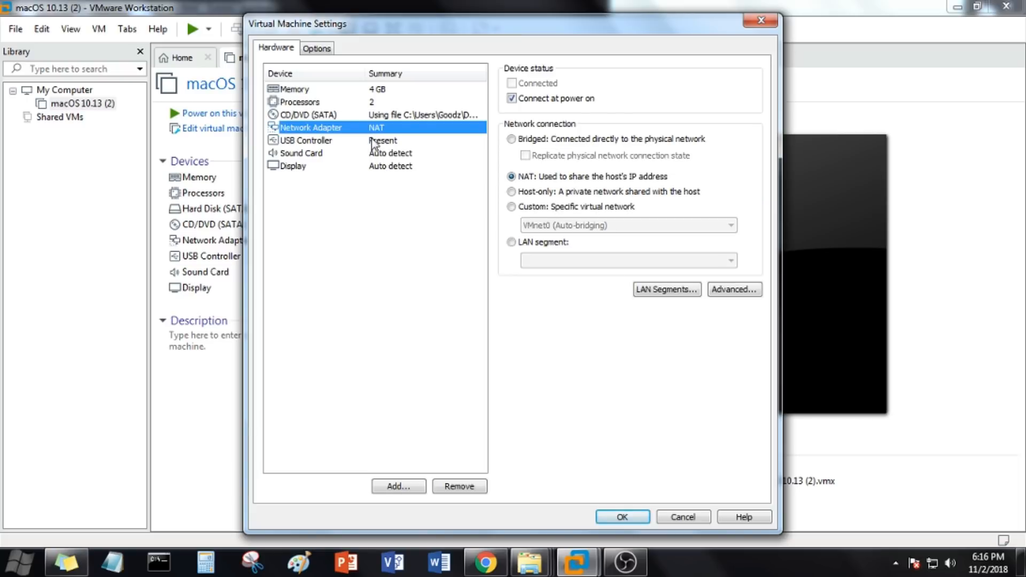
pyautogui.click(373, 142)
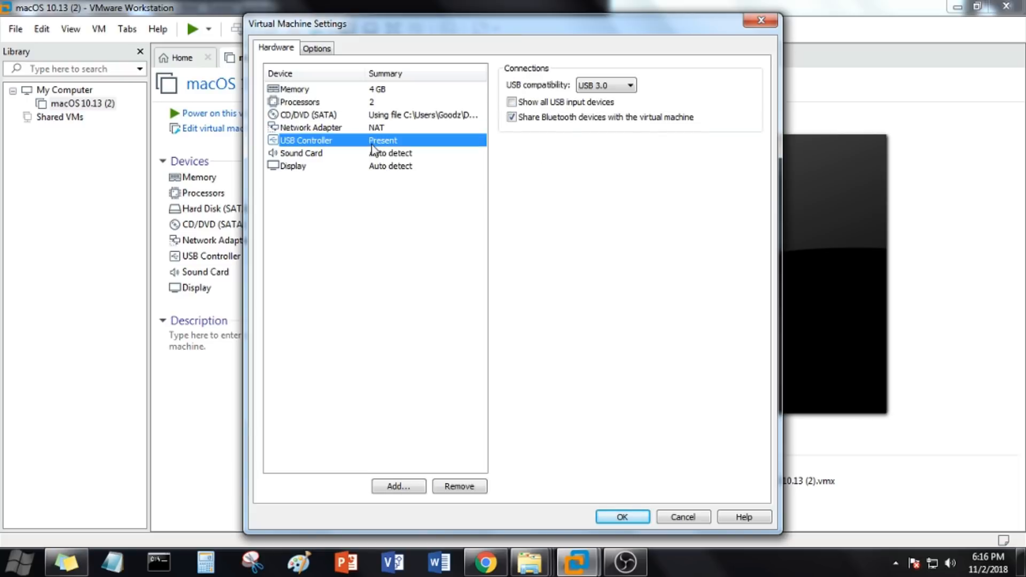
pyautogui.click(511, 101)
pyautogui.click(401, 154)
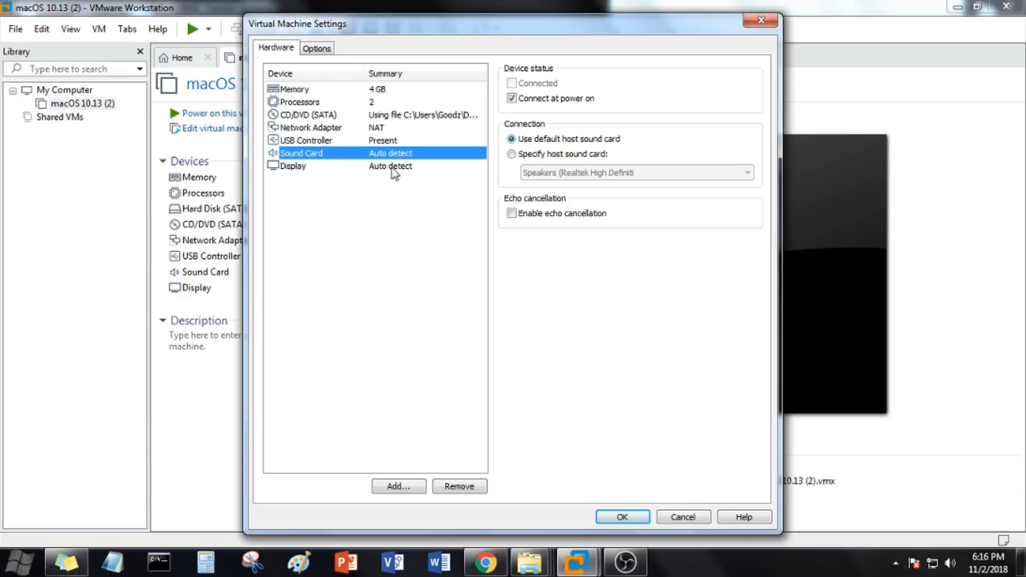
pyautogui.click(395, 169)
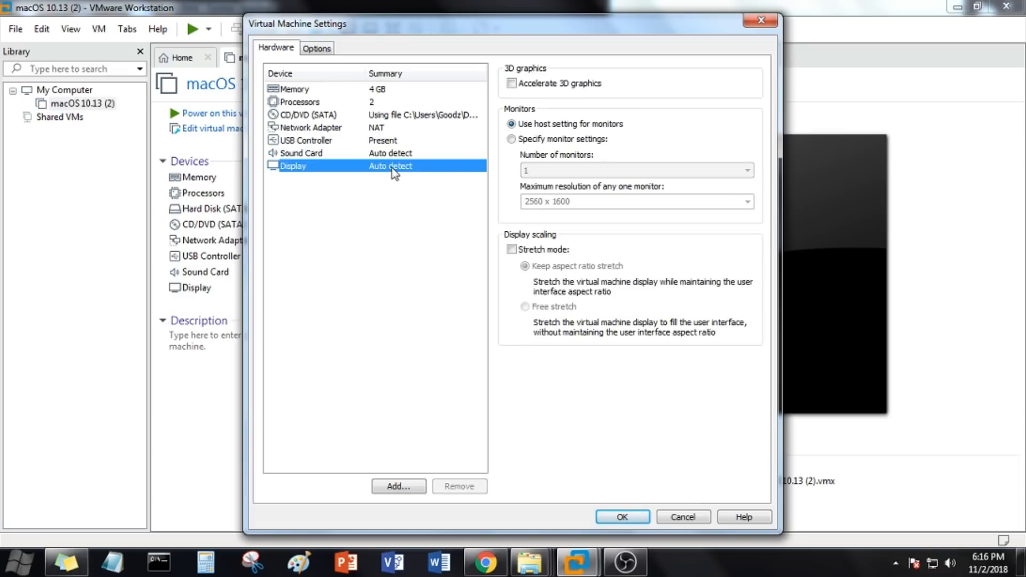
# Step: Set folder sharing for the virtual machine to Always enabled
pyautogui.click(317, 48)
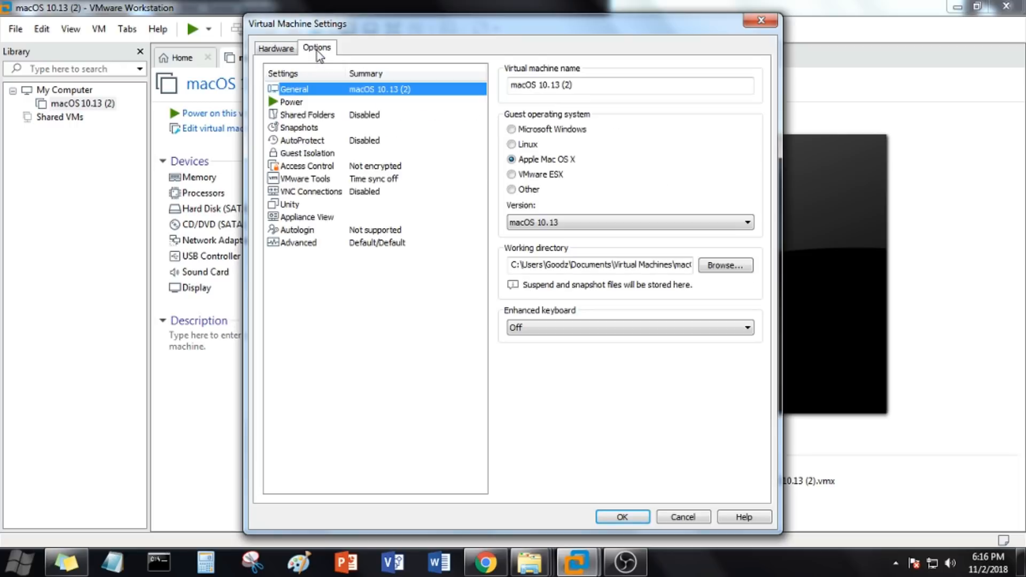
pyautogui.click(323, 115)
pyautogui.click(528, 142)
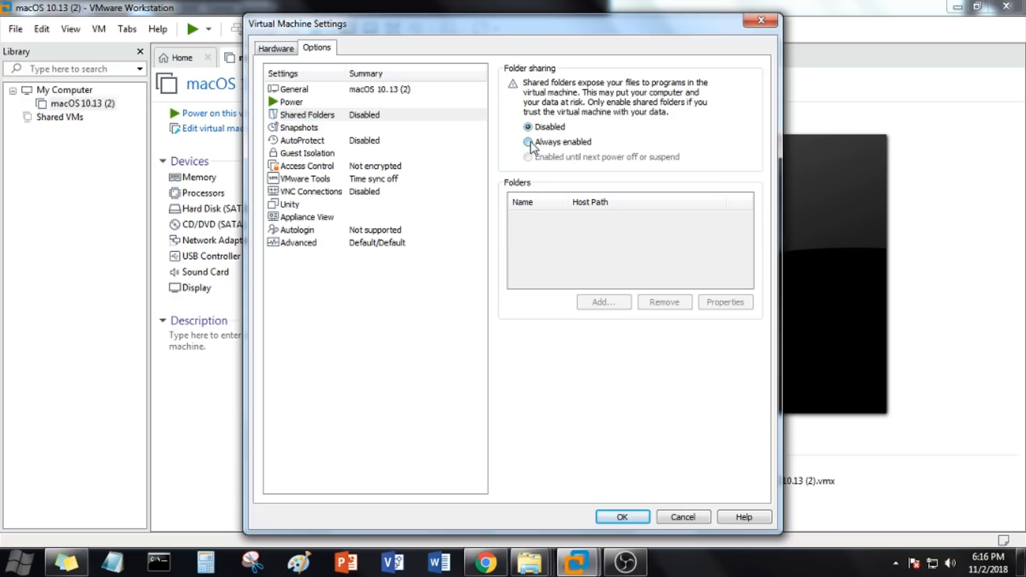
# Step: Add the host drive C:\ as an enabled shared folder named C
pyautogui.click(622, 303)
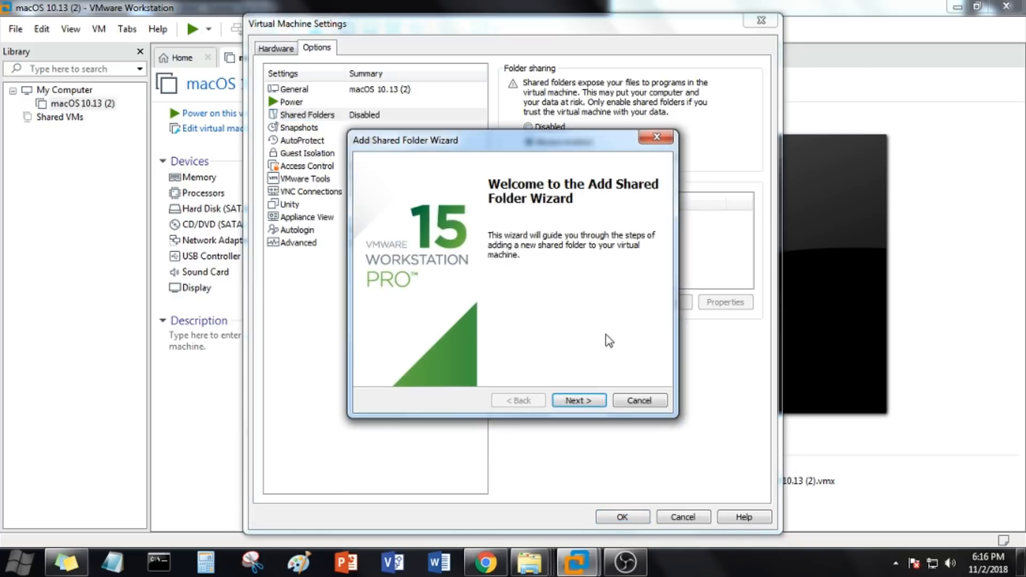
pyautogui.click(584, 402)
pyautogui.click(634, 221)
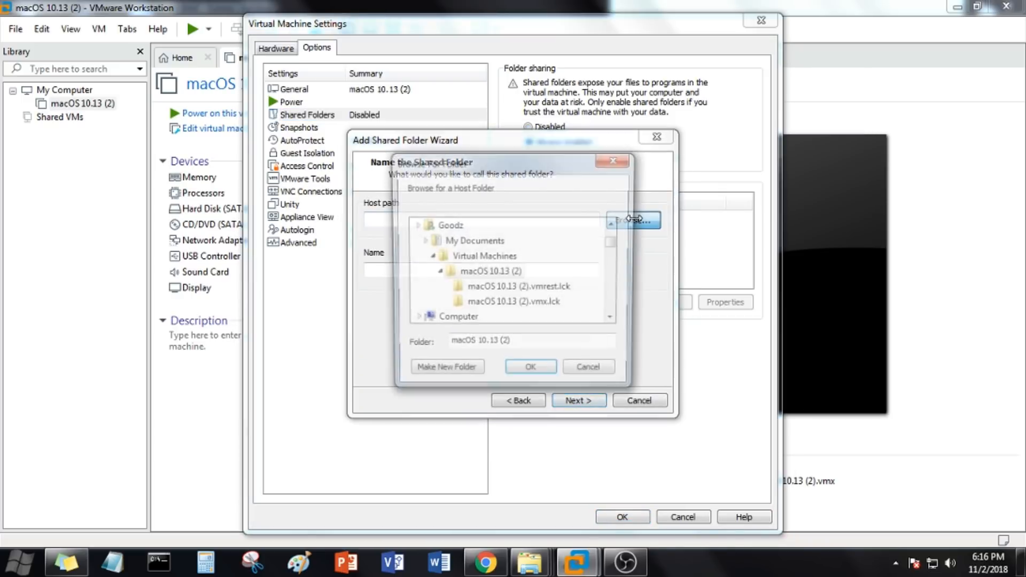
pyautogui.moveTo(614, 255); pyautogui.dragTo(614, 303)
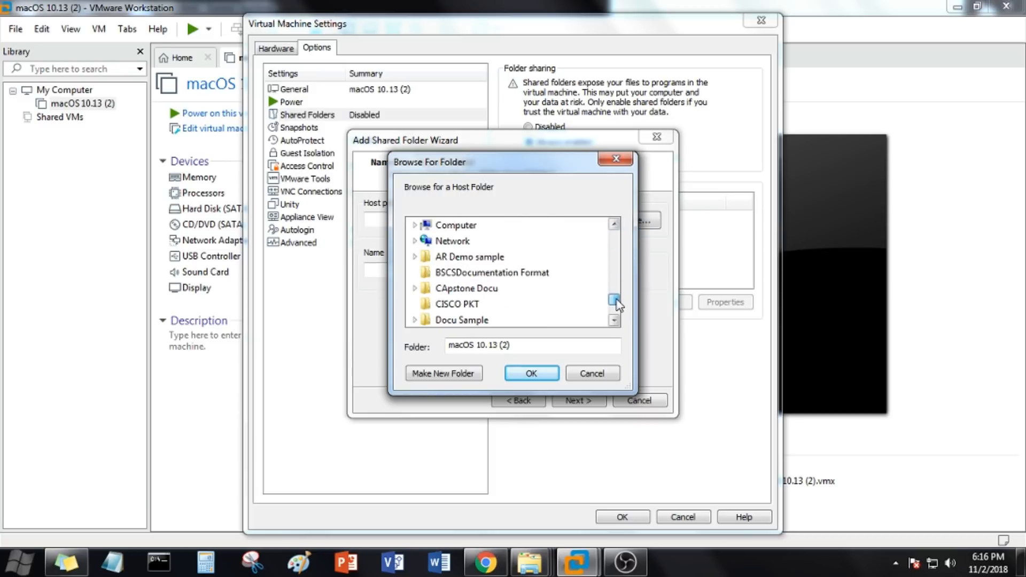
pyautogui.click(455, 227)
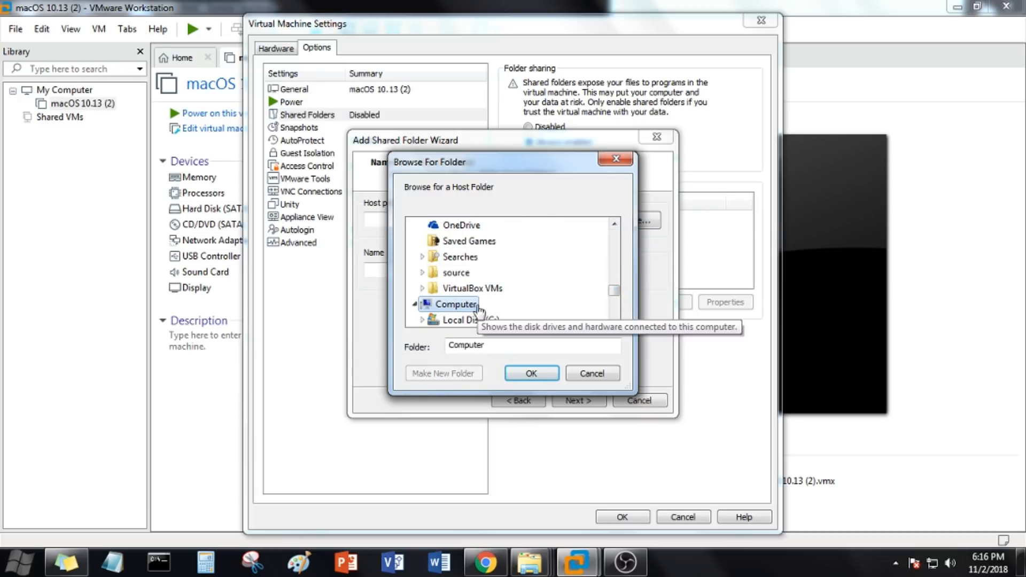
pyautogui.click(460, 319)
pyautogui.click(540, 378)
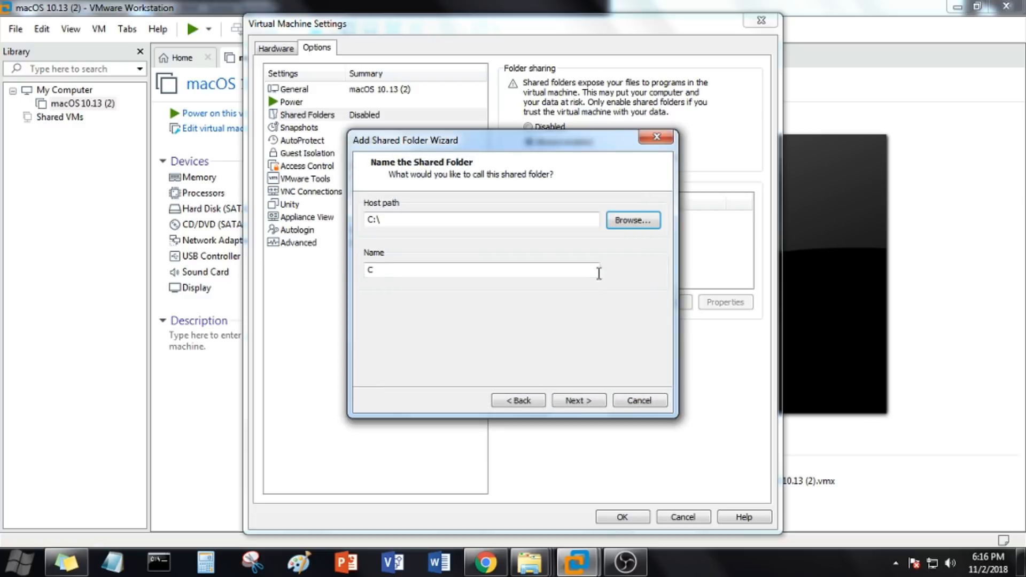
pyautogui.click(582, 402)
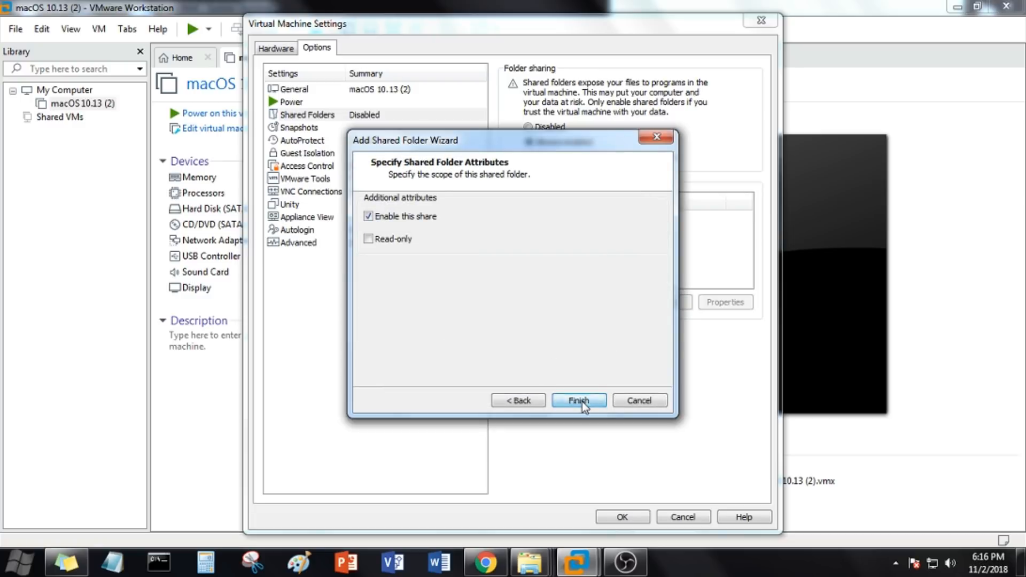
pyautogui.click(579, 401)
# Step: Add the host drive D:\ as a second enabled shared folder named D
pyautogui.click(604, 302)
pyautogui.click(596, 401)
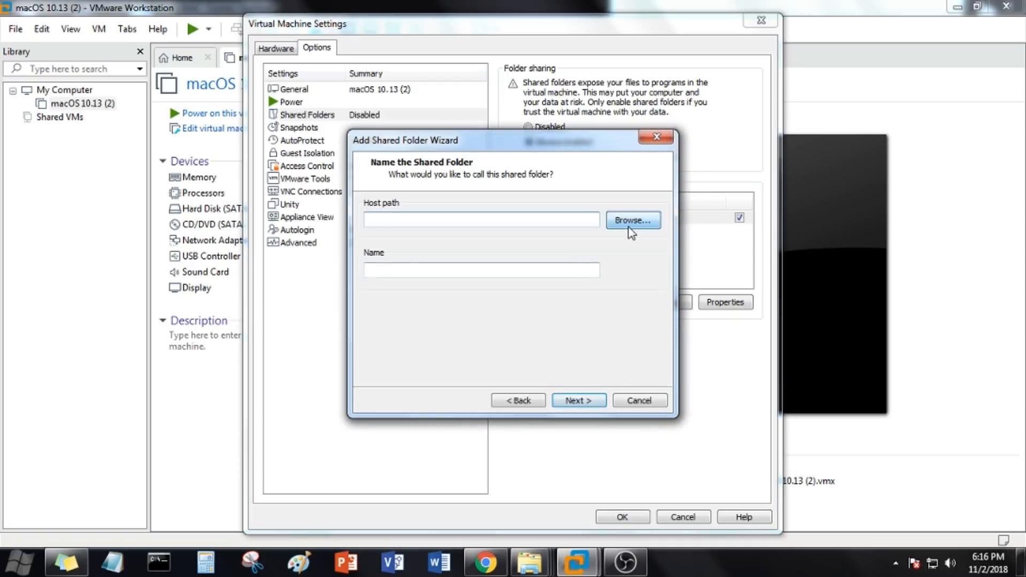
pyautogui.click(631, 230)
pyautogui.moveTo(615, 296)
pyautogui.mouseDown()
pyautogui.moveTo(616, 315)
pyautogui.moveTo(615, 292)
pyautogui.mouseUp()
pyautogui.click(478, 305)
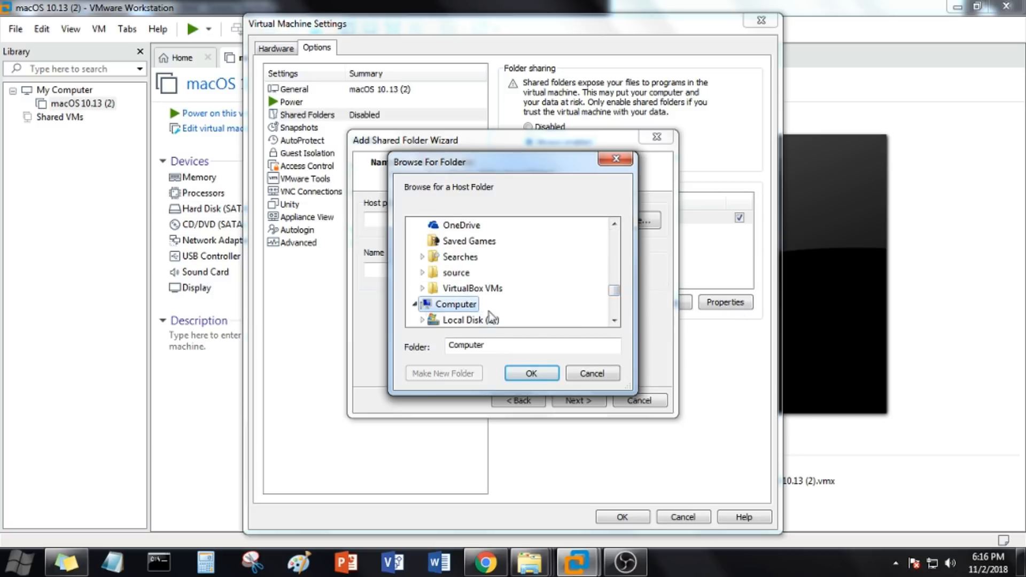
pyautogui.click(614, 320)
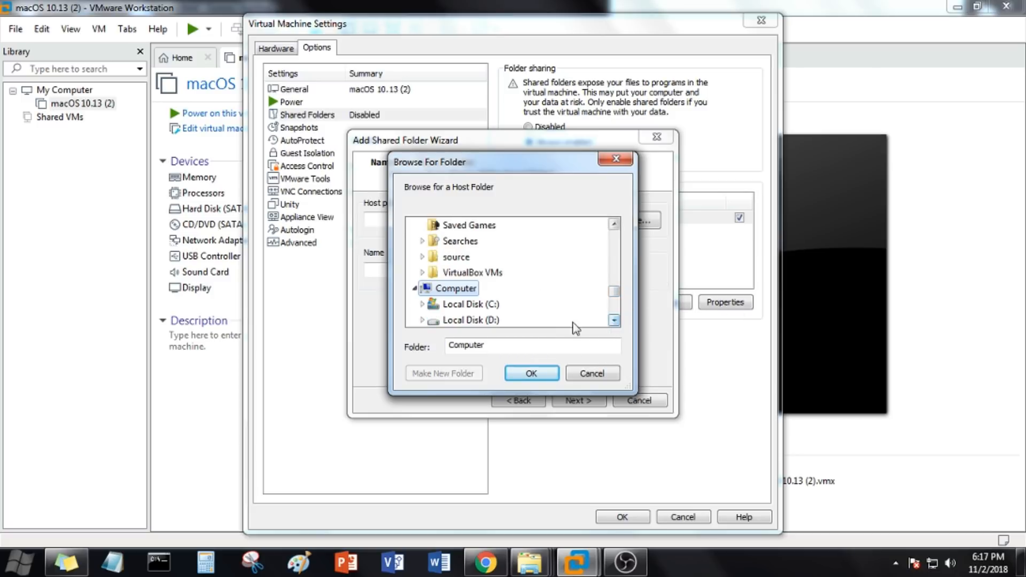
pyautogui.click(454, 320)
pyautogui.click(534, 374)
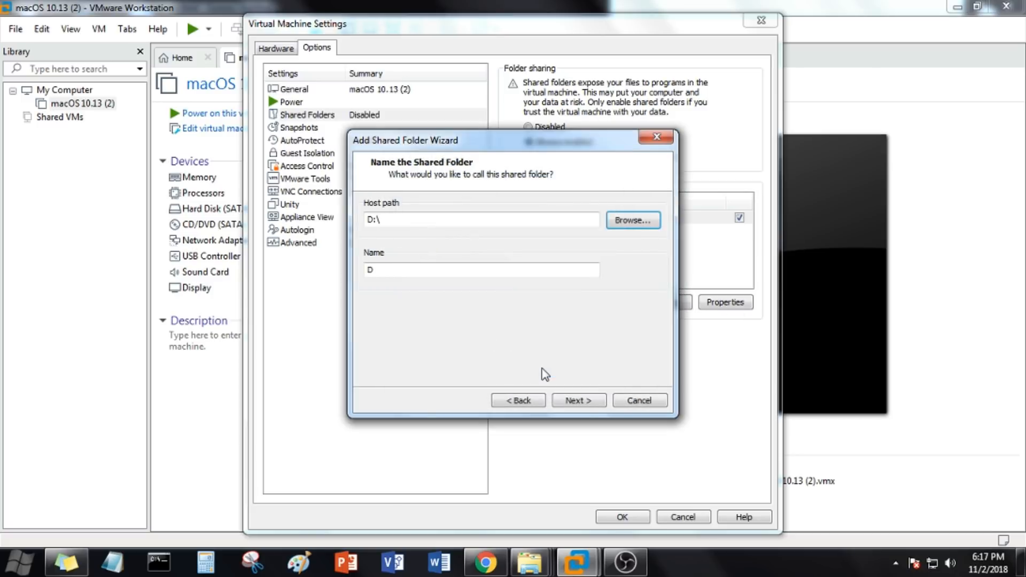
pyautogui.click(556, 402)
pyautogui.click(577, 400)
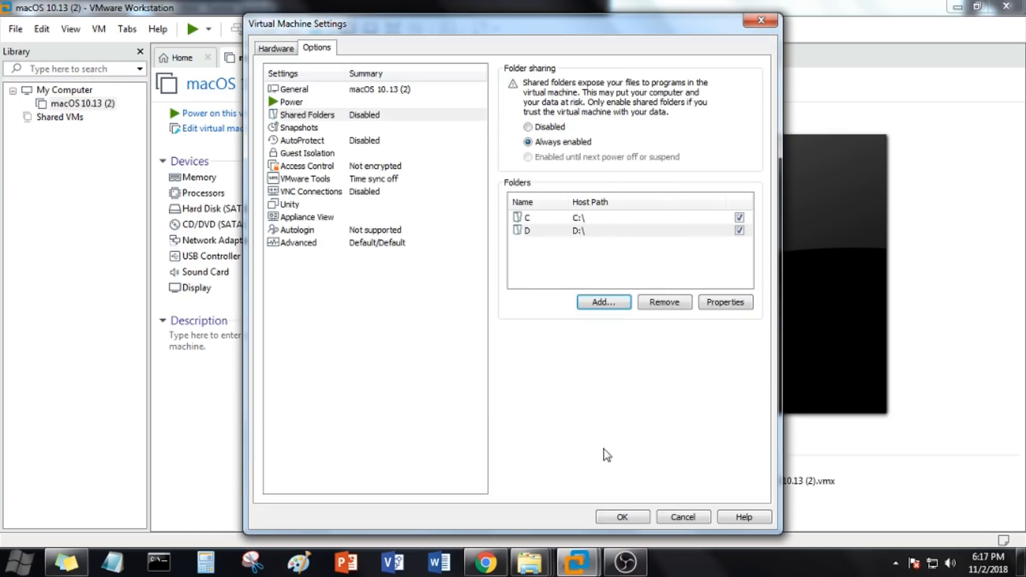
# Step: Return to the hardware settings and apply the virtual machine settings
pyautogui.click(289, 51)
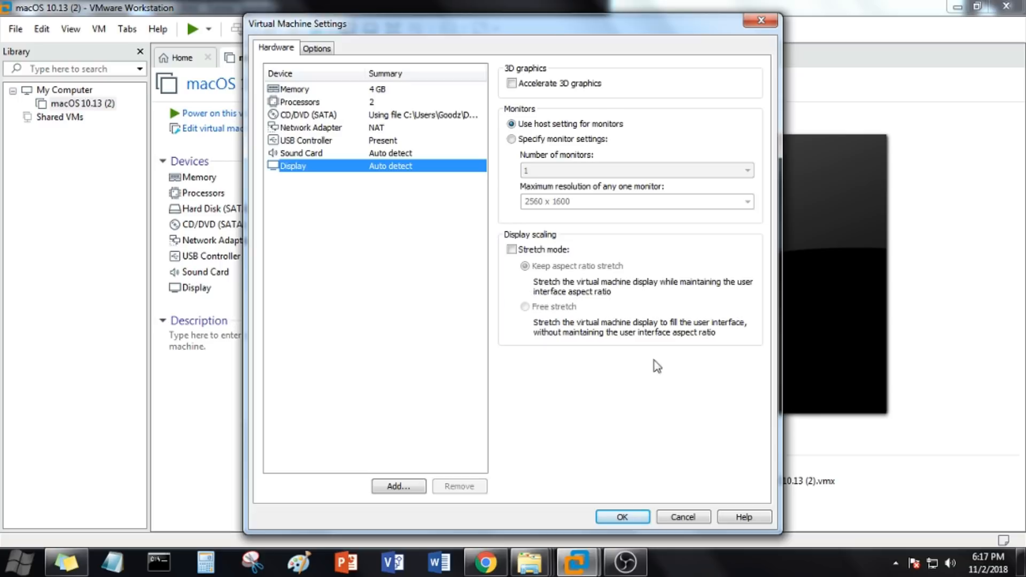
pyautogui.click(642, 518)
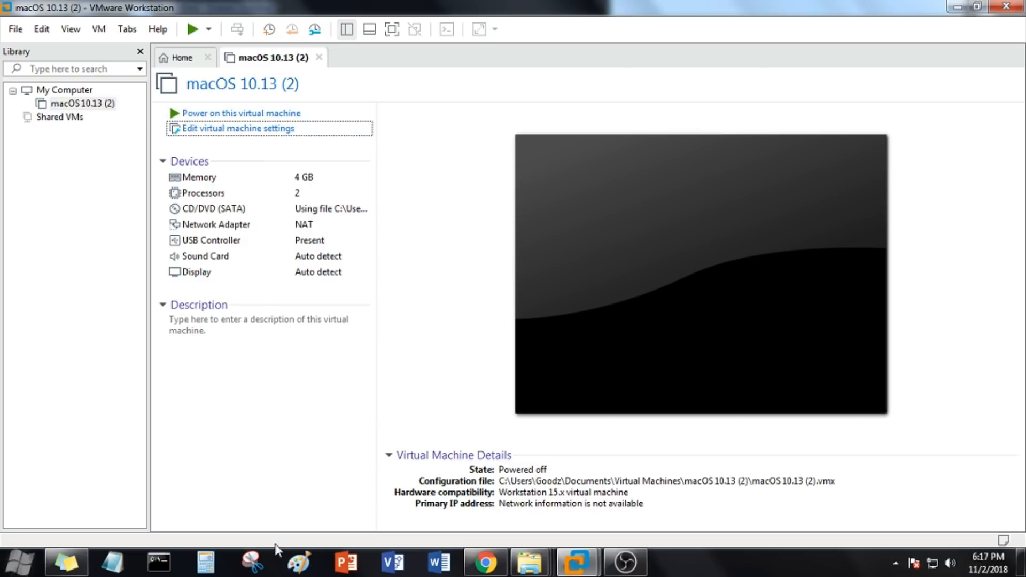
# Step: Open the macOS 10.13 (2) folder inside Documents > Virtual Machines in Windows Explorer
pyautogui.click(20, 564)
pyautogui.click(212, 341)
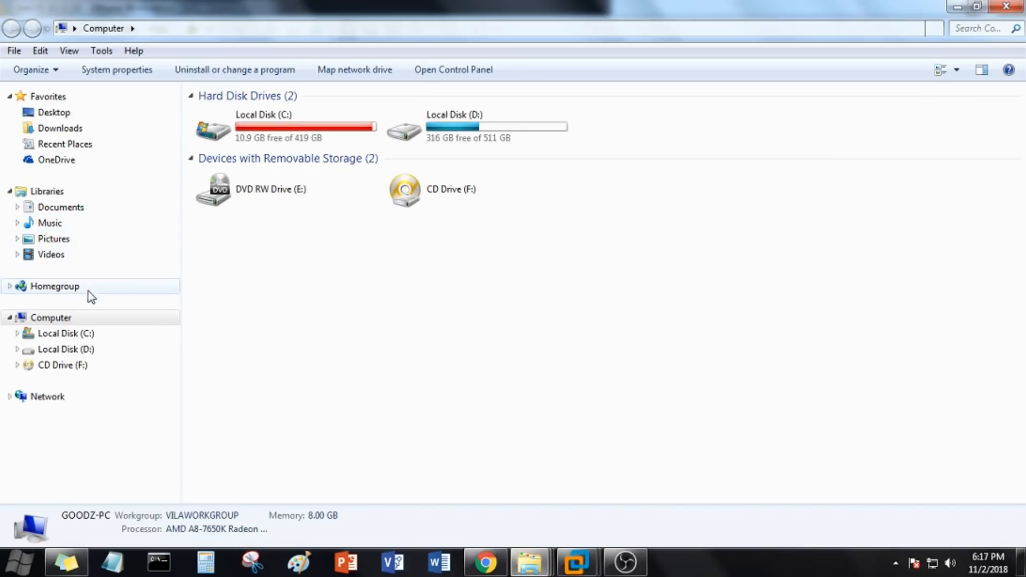
pyautogui.click(76, 214)
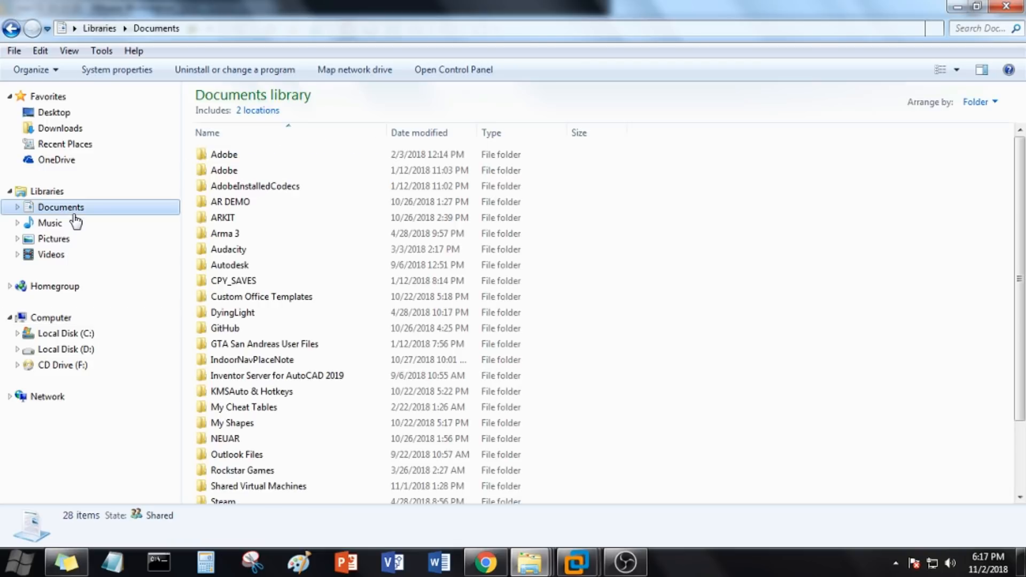
pyautogui.click(286, 379)
pyautogui.scroll(-2, 284, 388)
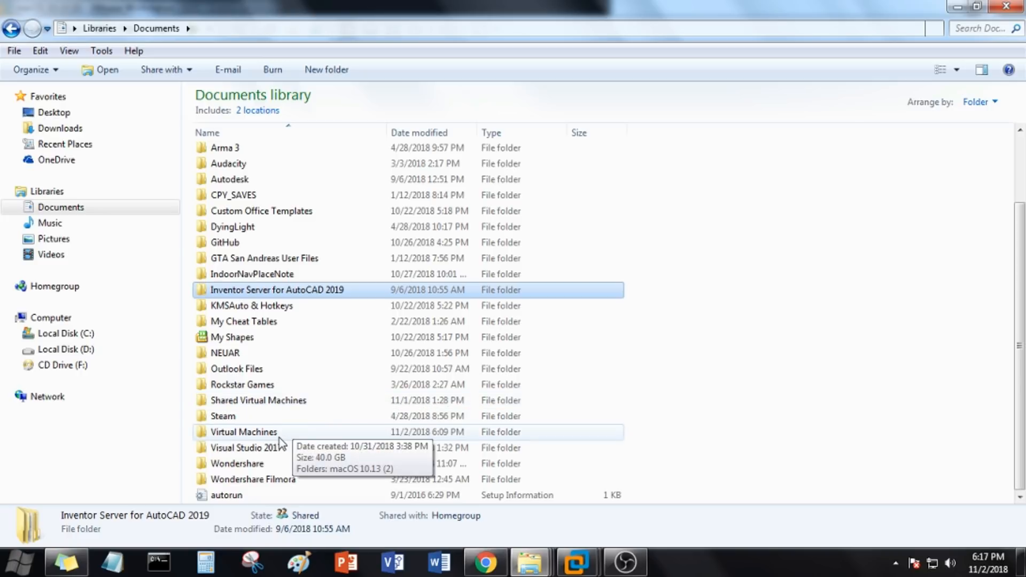
pyautogui.click(279, 438)
pyautogui.doubleClick(278, 437)
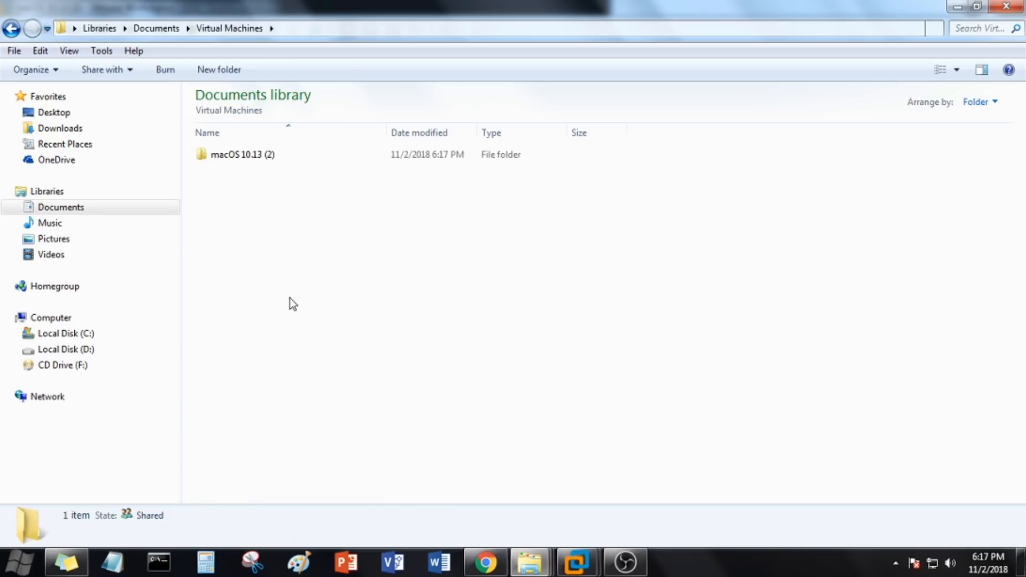
pyautogui.doubleClick(243, 154)
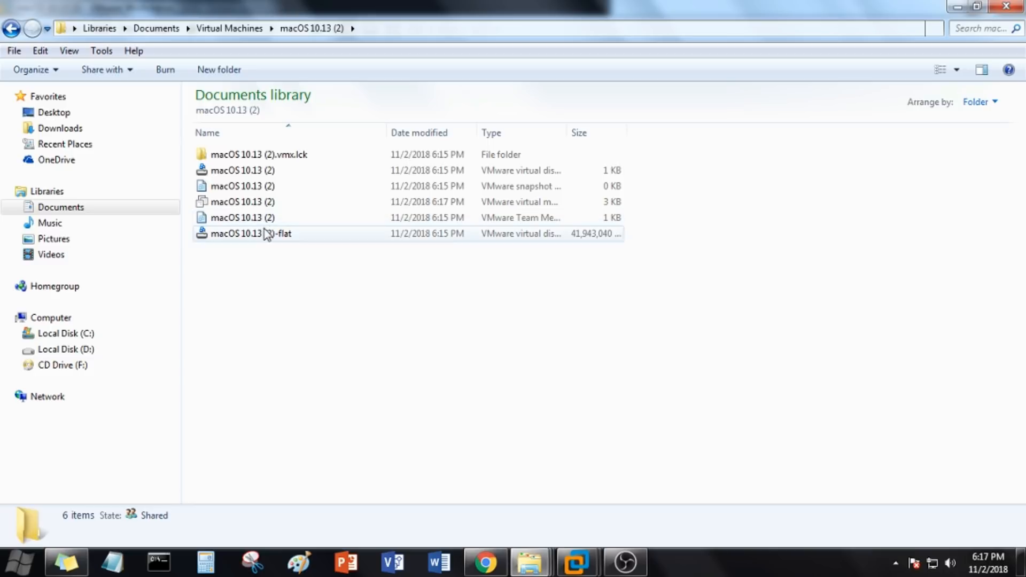
# Step: Open the macOS 10.13 (2) VMware virtual machine configuration file in Notepad
pyautogui.click(259, 205)
pyautogui.rightClick(259, 203)
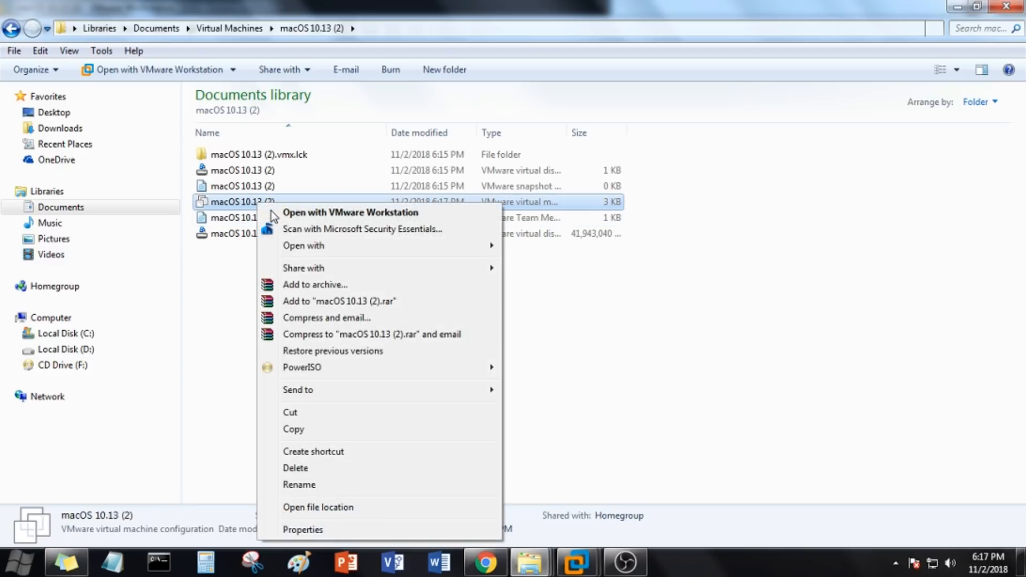
pyautogui.moveTo(290, 248)
pyautogui.click(524, 246)
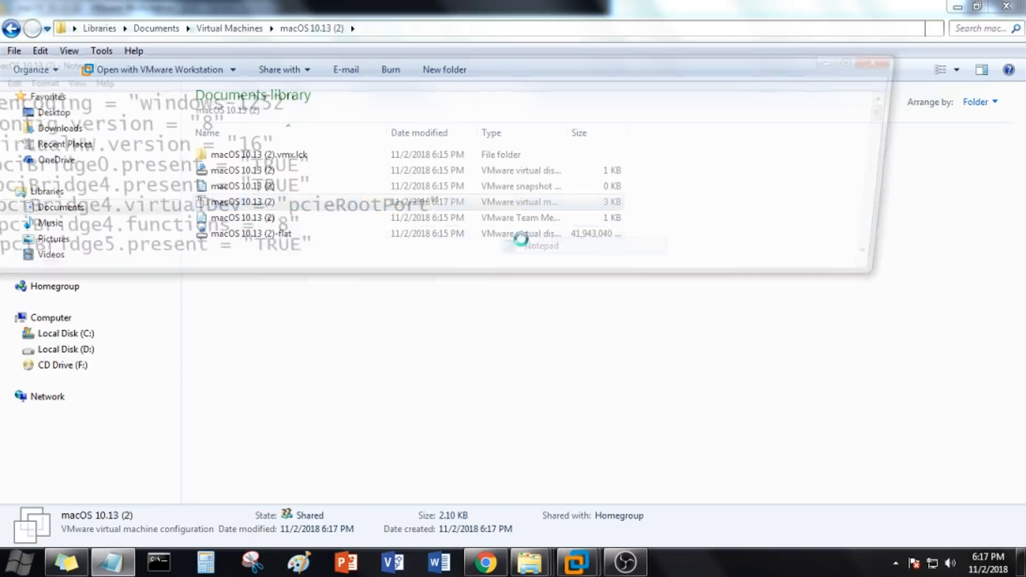
pyautogui.moveTo(717, 65); pyautogui.dragTo(984, 73)
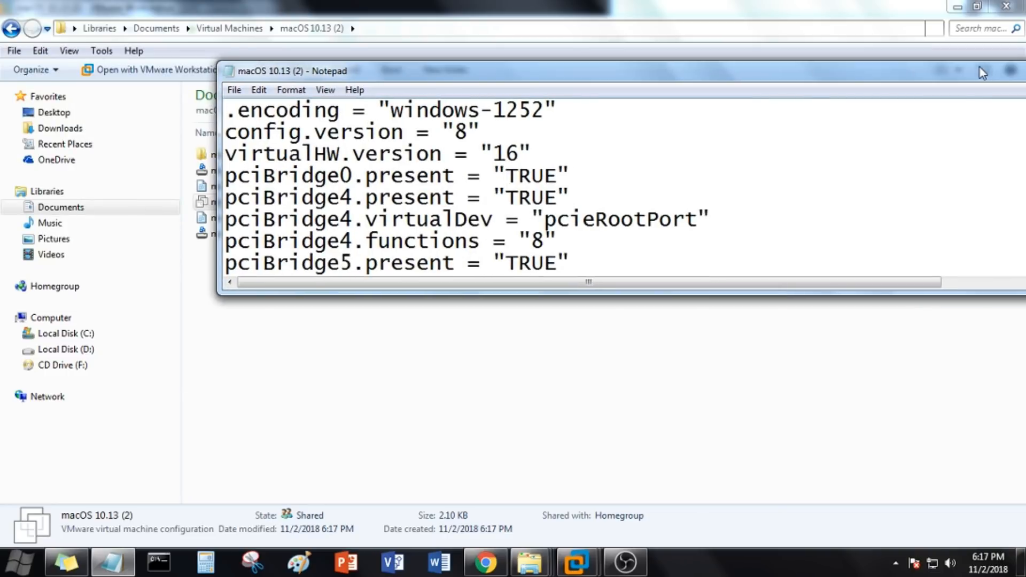
# Step: Add the line smc.version = "0" at the end of the configuration file
pyautogui.scroll(-18, 628, 256)
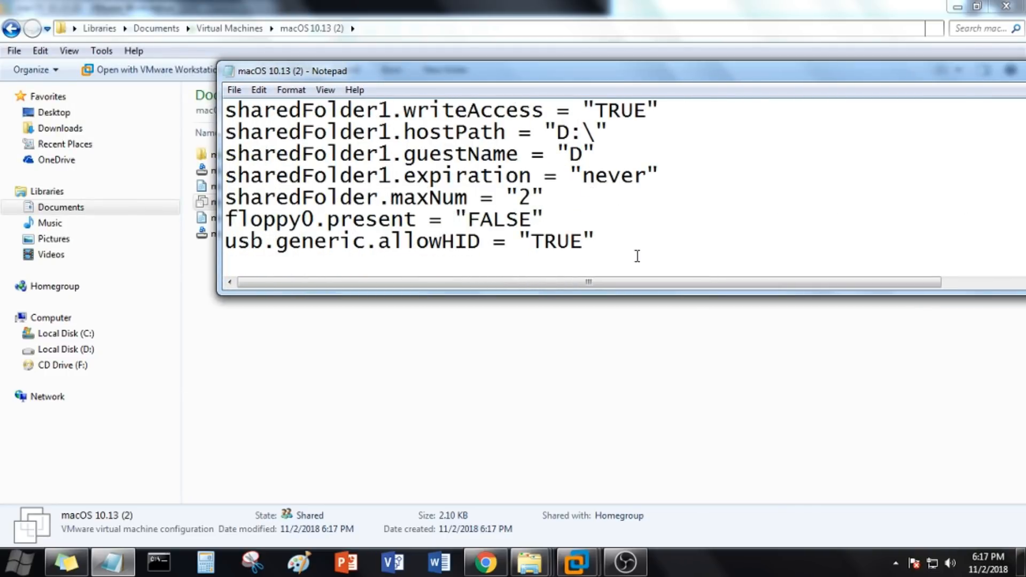
pyautogui.click(629, 254)
pyautogui.write('s,c')
pyautogui.press('BackSpace')
pyautogui.press('BackSpace')
pyautogui.write('mc.version')
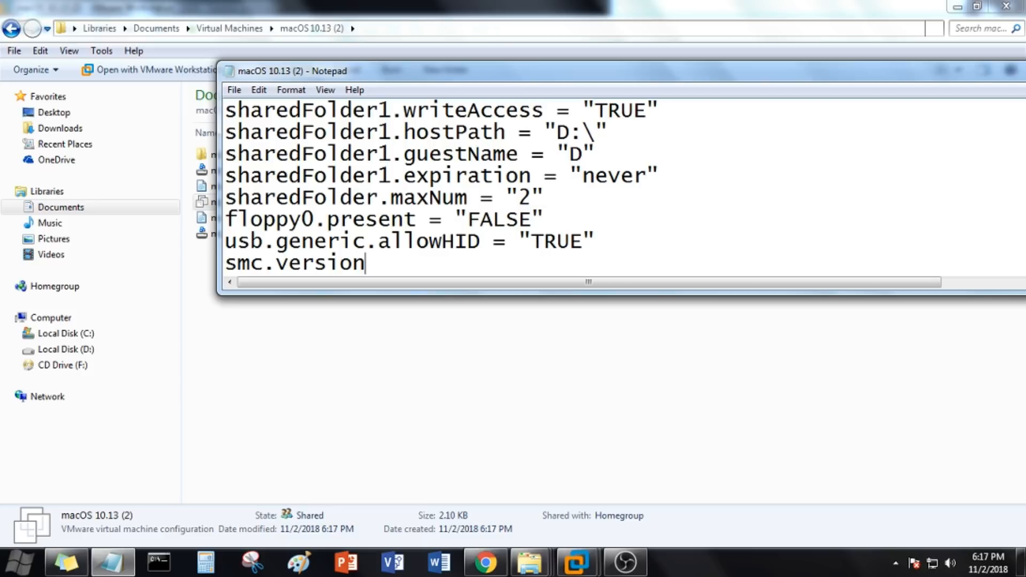
pyautogui.write(' =')
pyautogui.write('"0"')
# Step: Minimize the Explorer and VMware windows and open the New Text Document file from the desktop
pyautogui.moveTo(834, 79); pyautogui.dragTo(668, 81)
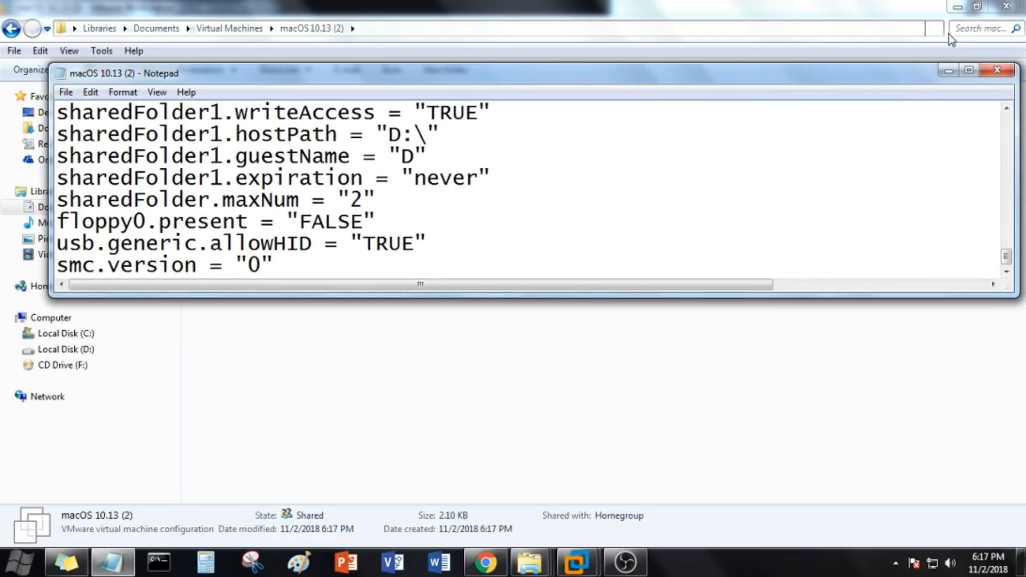
pyautogui.click(957, 7)
pyautogui.click(957, 7)
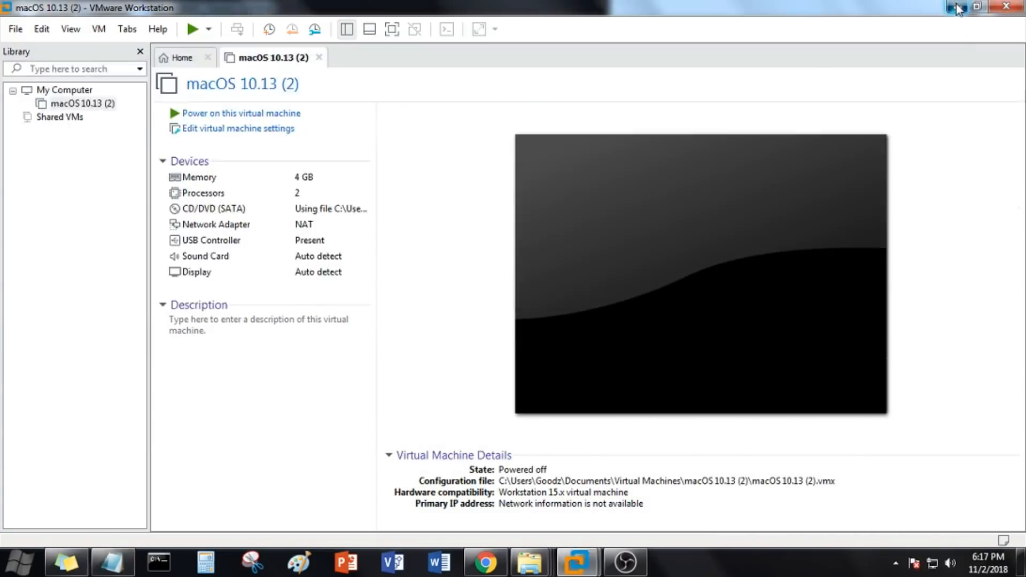
pyautogui.click(957, 7)
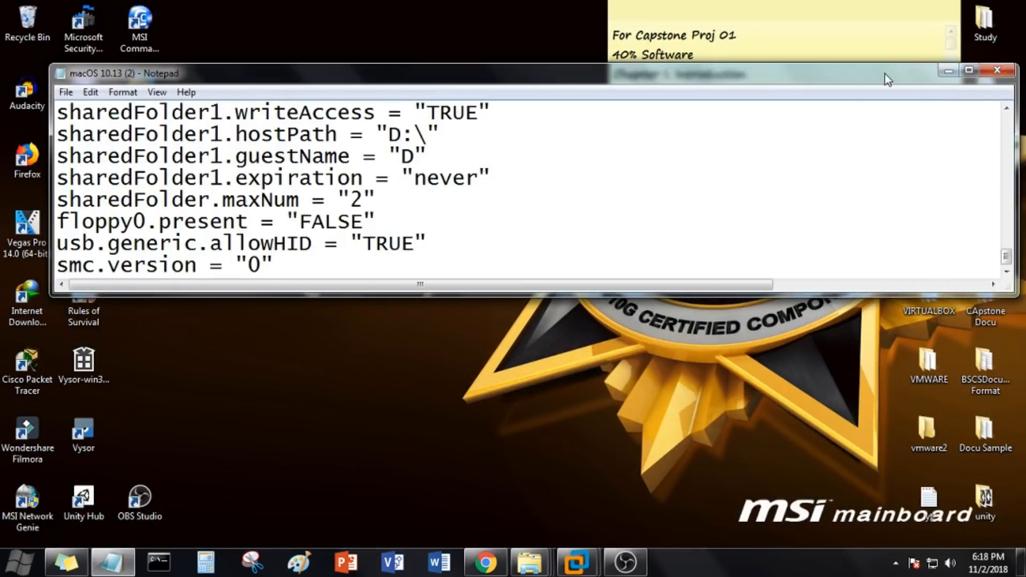
pyautogui.moveTo(889, 74); pyautogui.dragTo(754, 69)
pyautogui.doubleClick(938, 228)
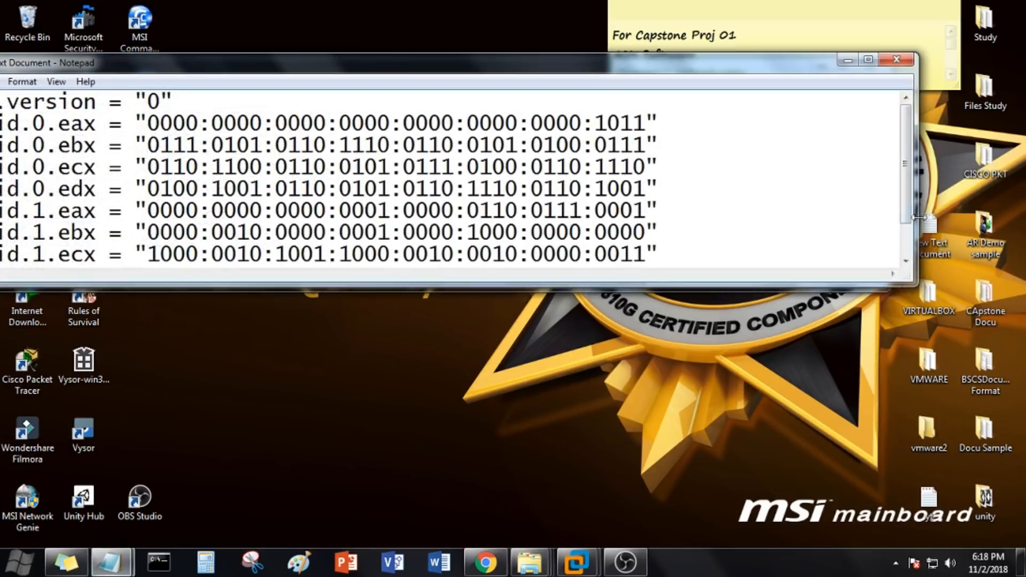
# Step: Copy the lines from cpuid.0.eax through featureCompat.enable = "FALSE" in New Text Document
pyautogui.moveTo(336, 68); pyautogui.dragTo(480, 66)
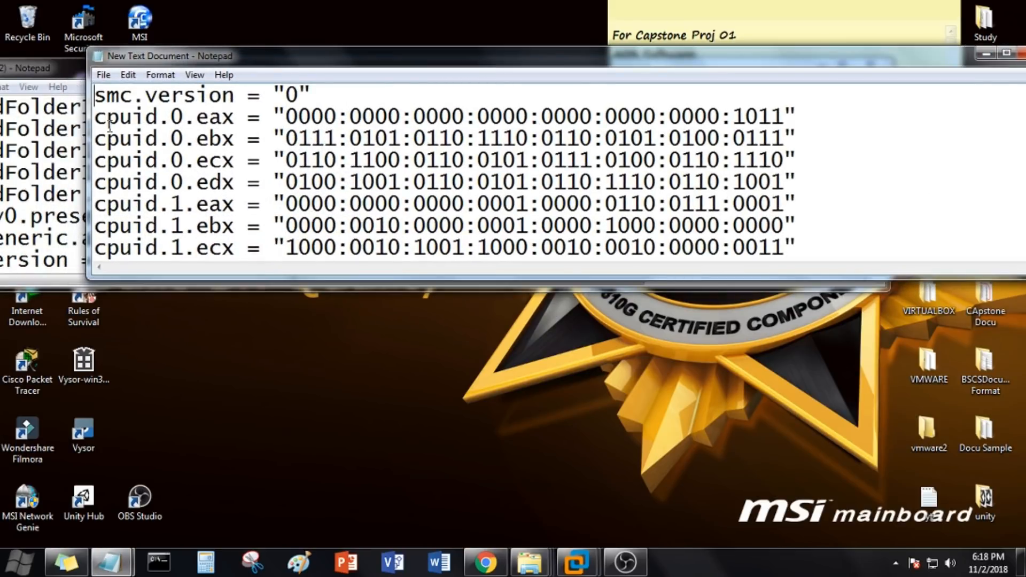
pyautogui.moveTo(95, 116); pyautogui.dragTo(483, 256)
pyautogui.rightClick(496, 169)
pyautogui.click(524, 220)
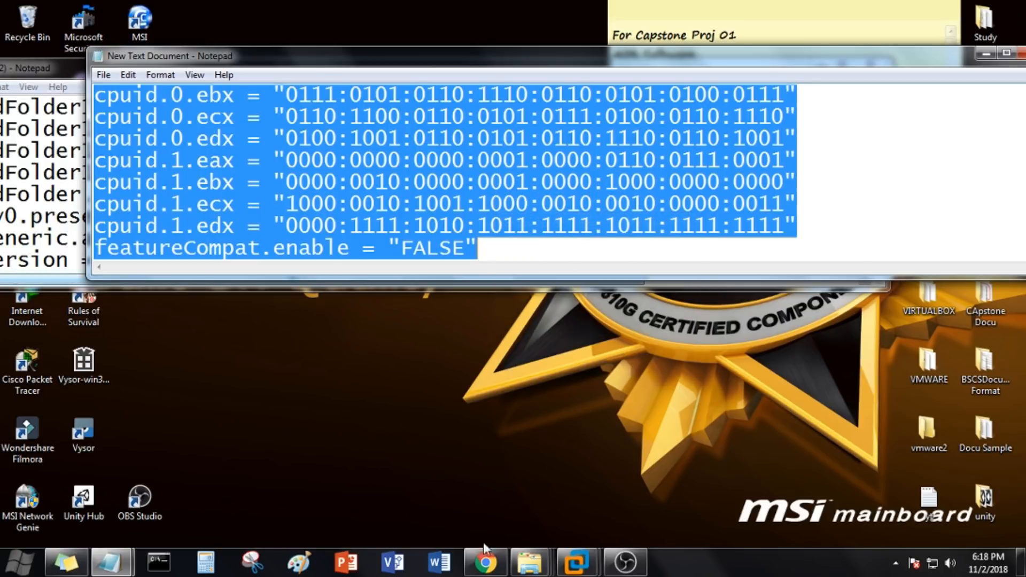
pyautogui.click(486, 562)
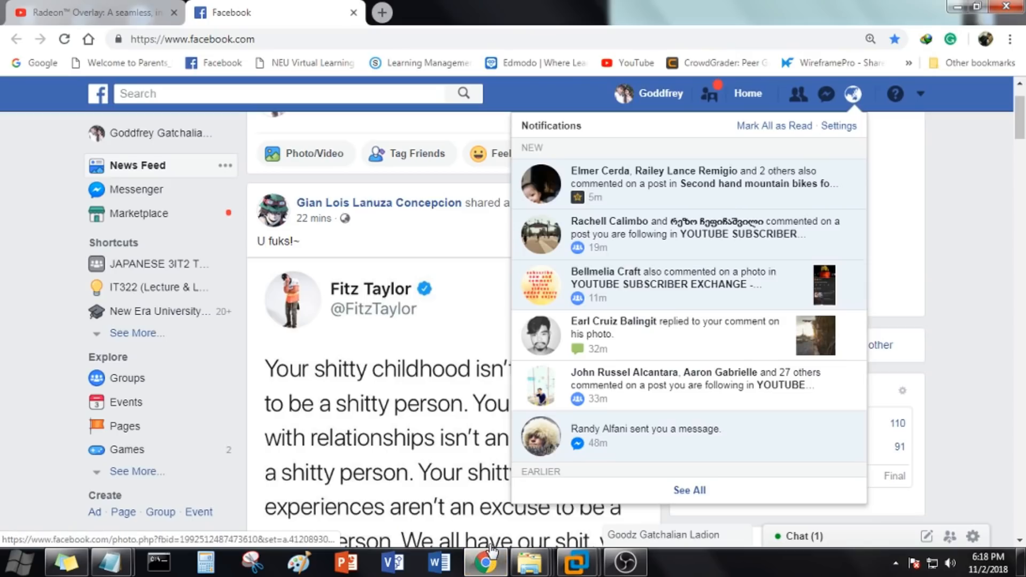
pyautogui.click(487, 564)
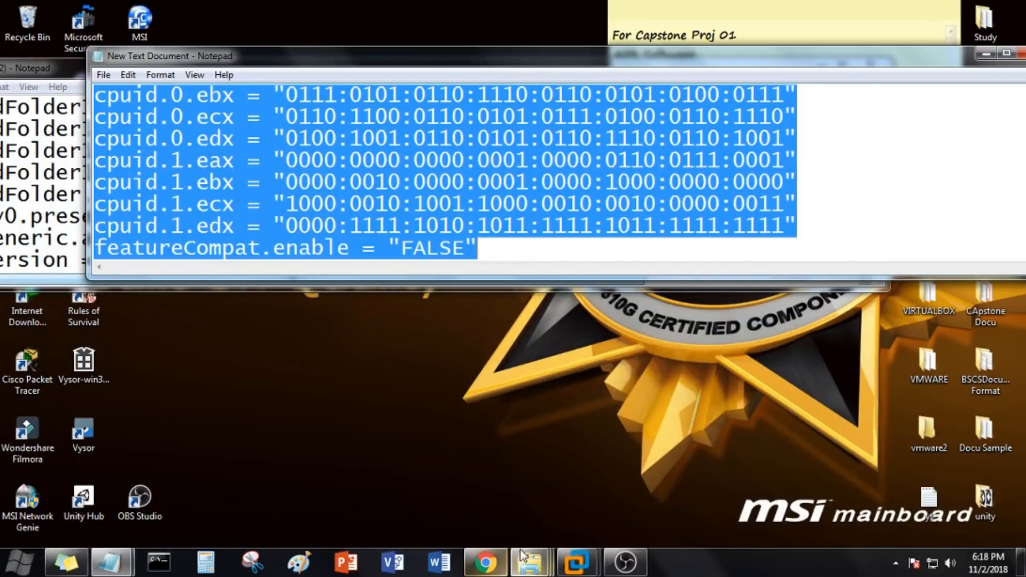
# Step: Restore the VMware window and paste the copied cpuid and featureCompat lines below smc.version = "0" in the configuration file
pyautogui.moveTo(576, 562)
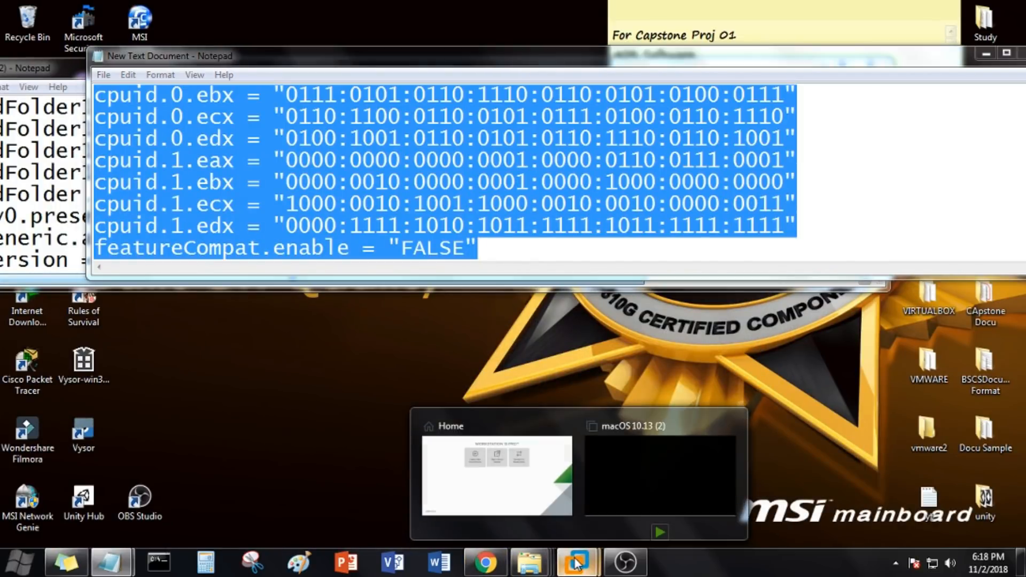
pyautogui.click(601, 480)
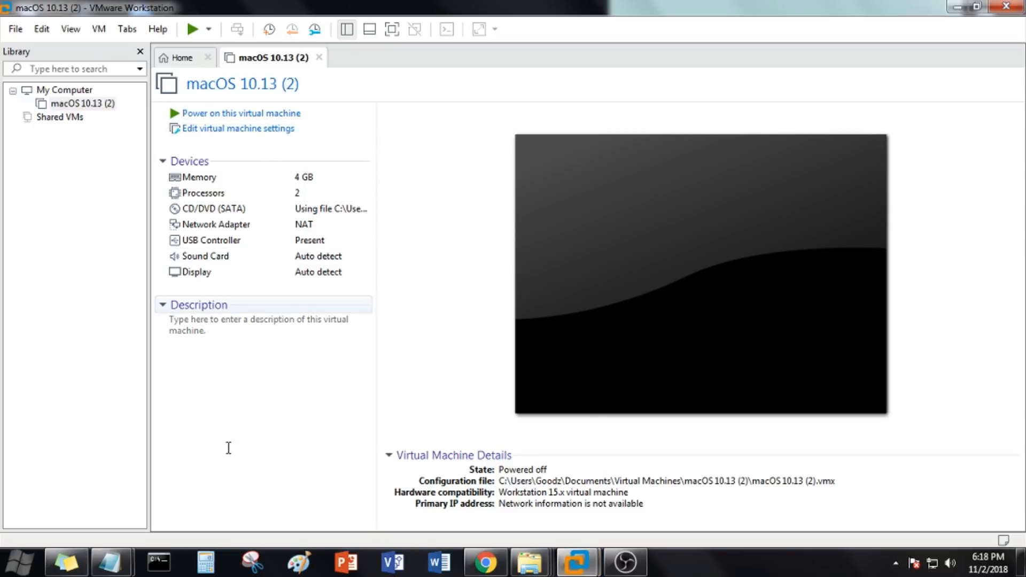
pyautogui.moveTo(108, 568)
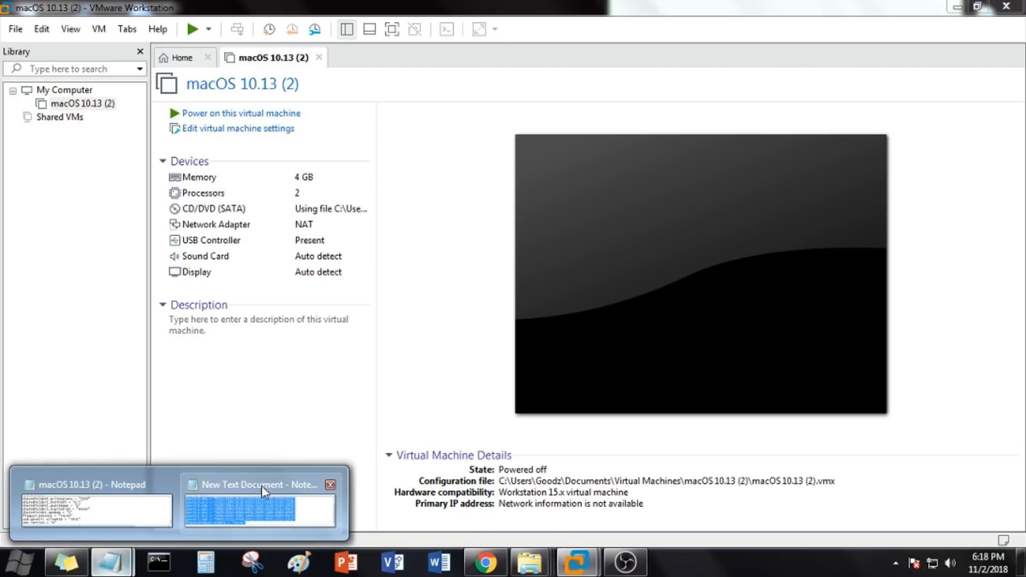
pyautogui.click(129, 496)
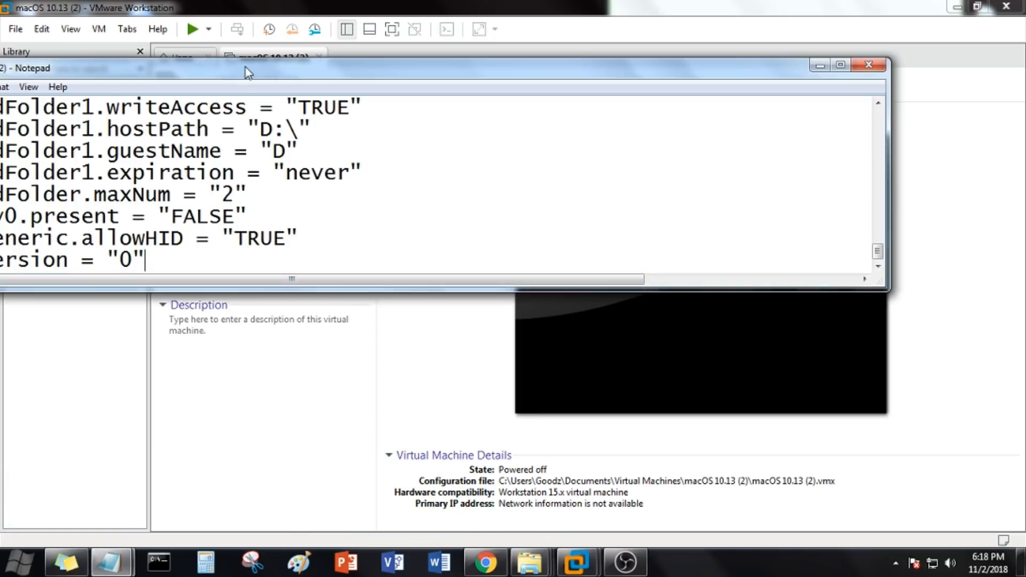
pyautogui.moveTo(242, 72); pyautogui.dragTo(441, 77)
pyautogui.click(350, 260)
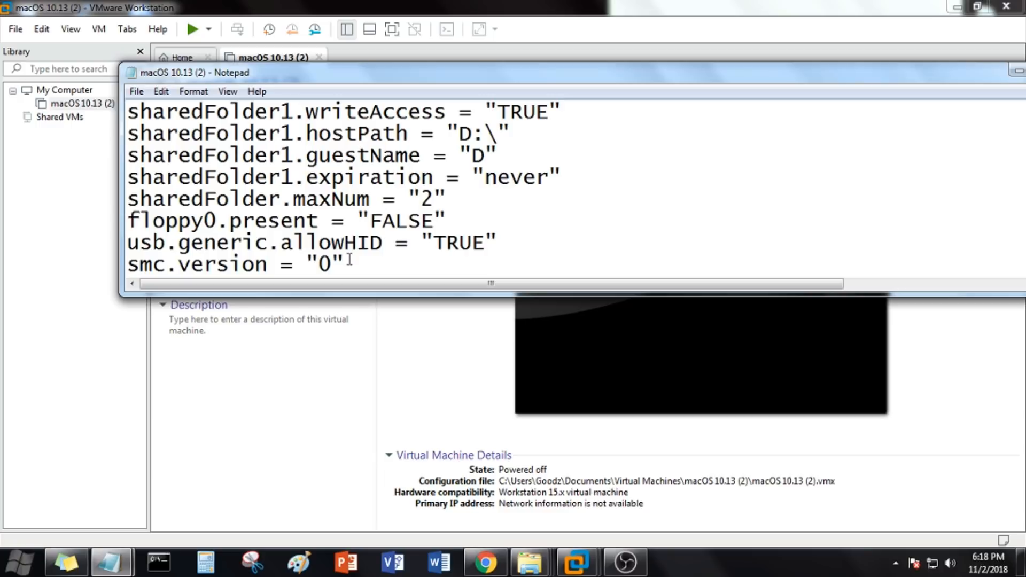
pyautogui.press('Return')
pyautogui.write('cpuid.0.eax = "0000:0000:0000:0000:0000:0000:0000:1011" cpuid.0.ebx = "0111:0101:0110:1110:0110:0101:0100:0111" cpuid.0.ecx = "0110:1100:0110:0101:0111:0100:0110:1110" cpuid.0.edx = "0100:1001:0110:0101:0110:1110:0110:1001" cpuid.1.eax = "0000:0000:0000:0001:0000:0110:0111:0001" cpuid.1.ebx = "0000:0010:0000:0001:0000:1000:0000:0000" cpuid.1.ecx = "1000:0010:1001:1000:0010:0010:0000:0011" cpuid.1.edx = "0000:1111:1010:1011:1111:1011:1111:1111" featureCompat.enable = "FALSE"')
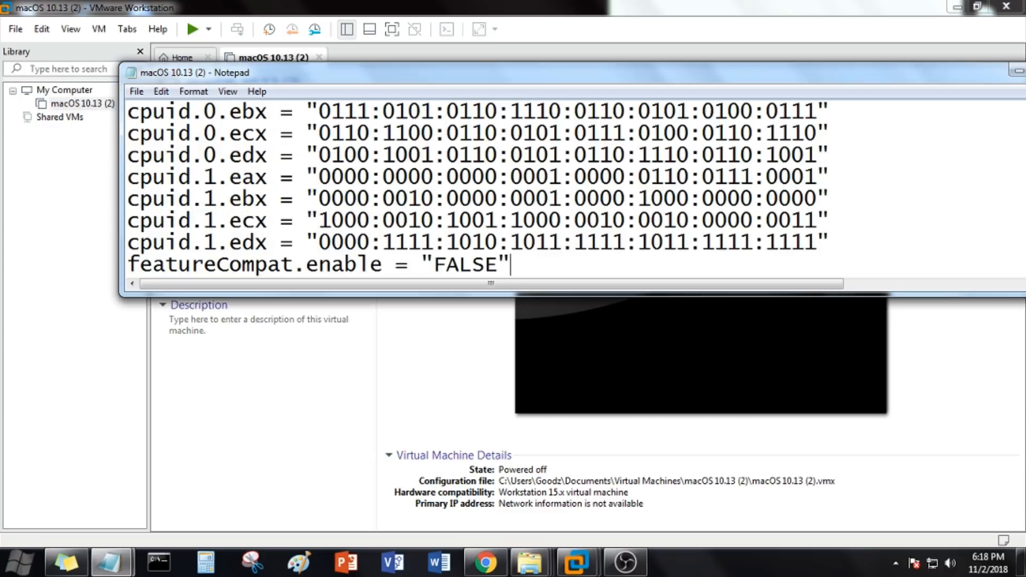
# Step: Check the pasted lines, then save and close the macOS 10.13 (2) configuration file
pyautogui.scroll(2, 351, 255)
pyautogui.scroll(1, 352, 251)
pyautogui.scroll(-2, 352, 250)
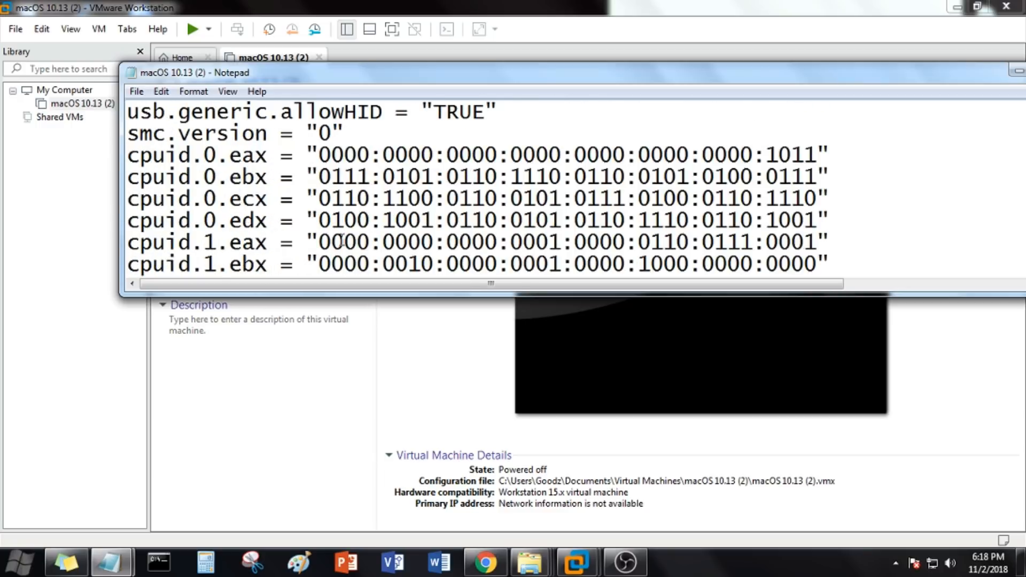
pyautogui.click(131, 94)
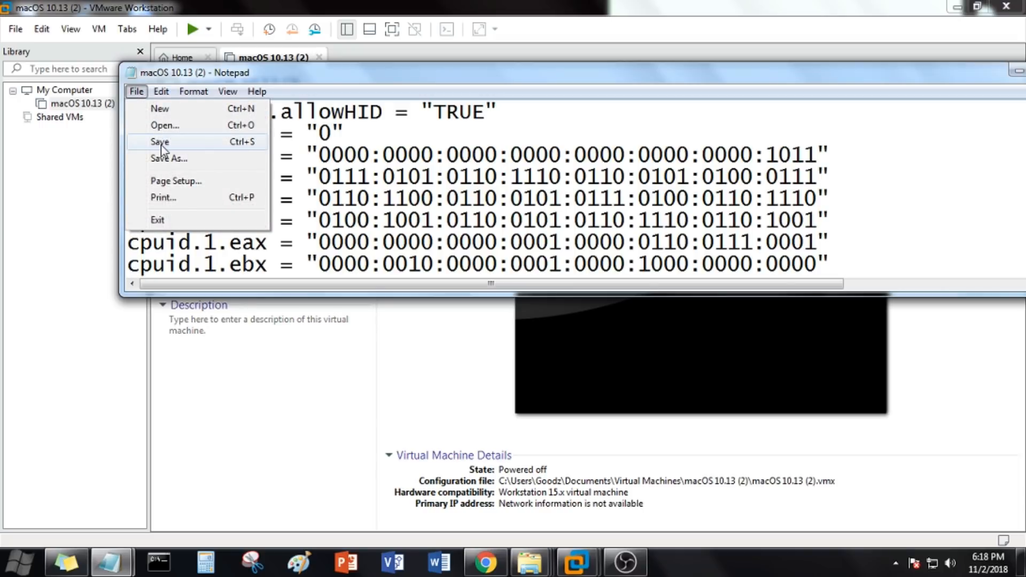
pyautogui.click(156, 142)
pyautogui.moveTo(800, 76); pyautogui.dragTo(628, 70)
pyautogui.click(892, 68)
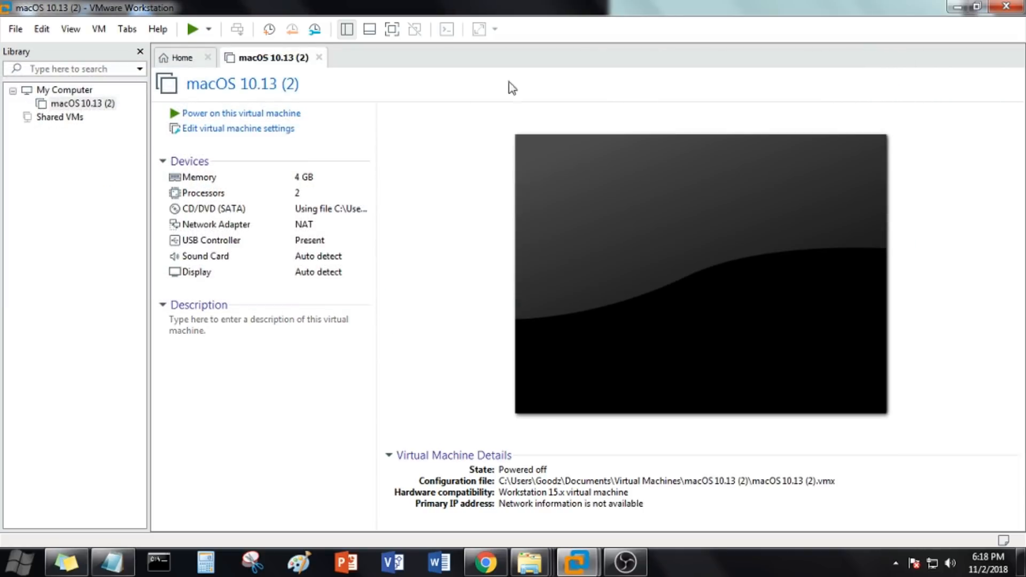
# Step: Power on the macOS 10.13 (2) virtual machine
pyautogui.click(276, 115)
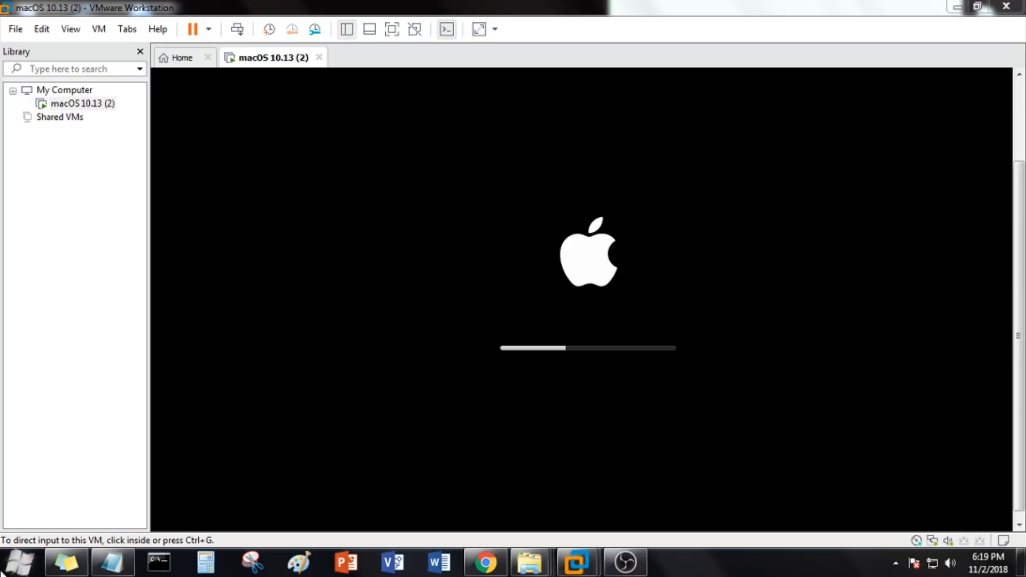
# Step: Open the host computer's system properties while the virtual machine boots
pyautogui.click(19, 562)
pyautogui.rightClick(204, 345)
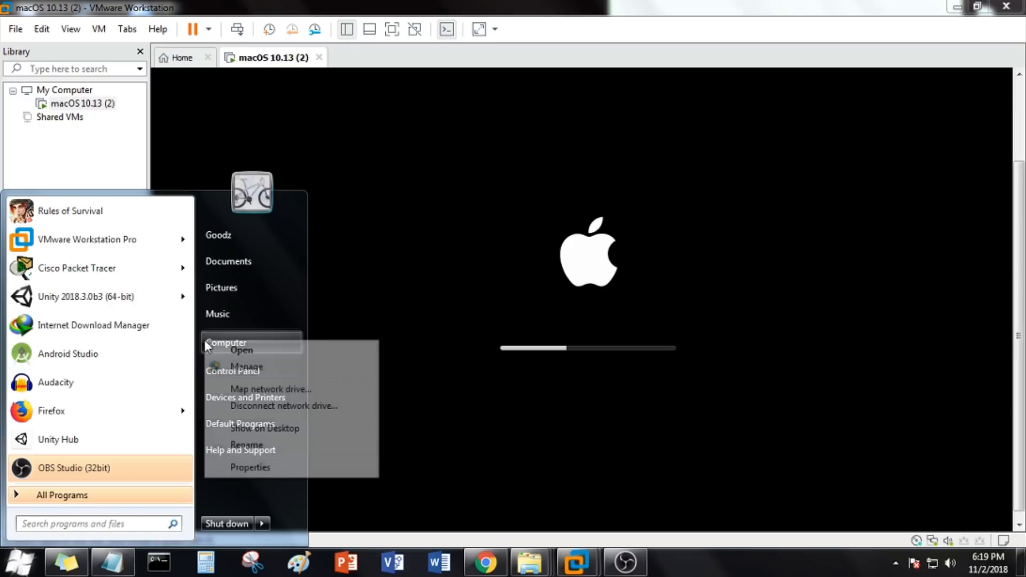
pyautogui.click(243, 468)
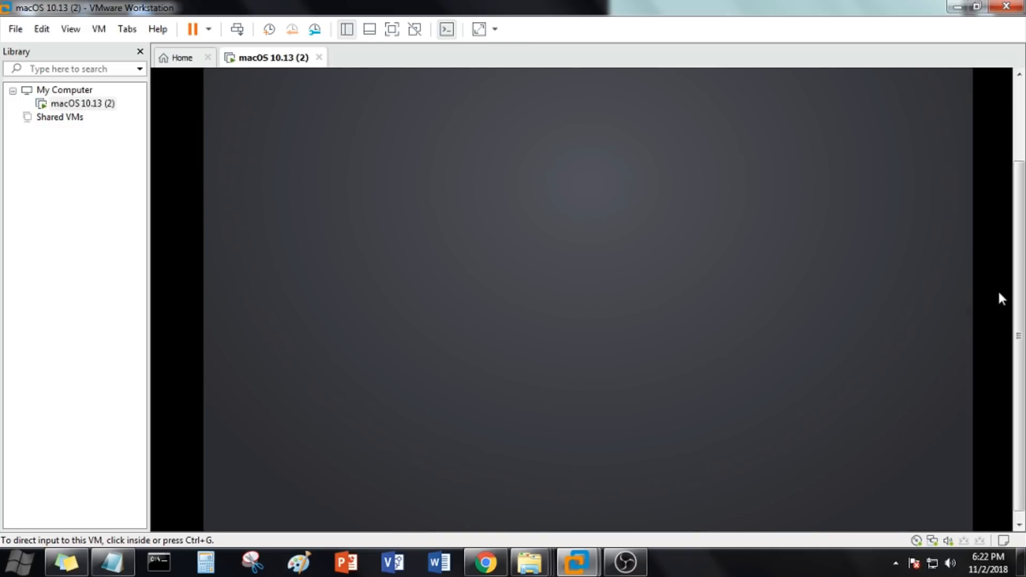
# Step: Show the virtual machine in full screen mode and continue the macOS setup with English as the language
pyautogui.moveTo(1025, 362); pyautogui.dragTo(1025, 176)
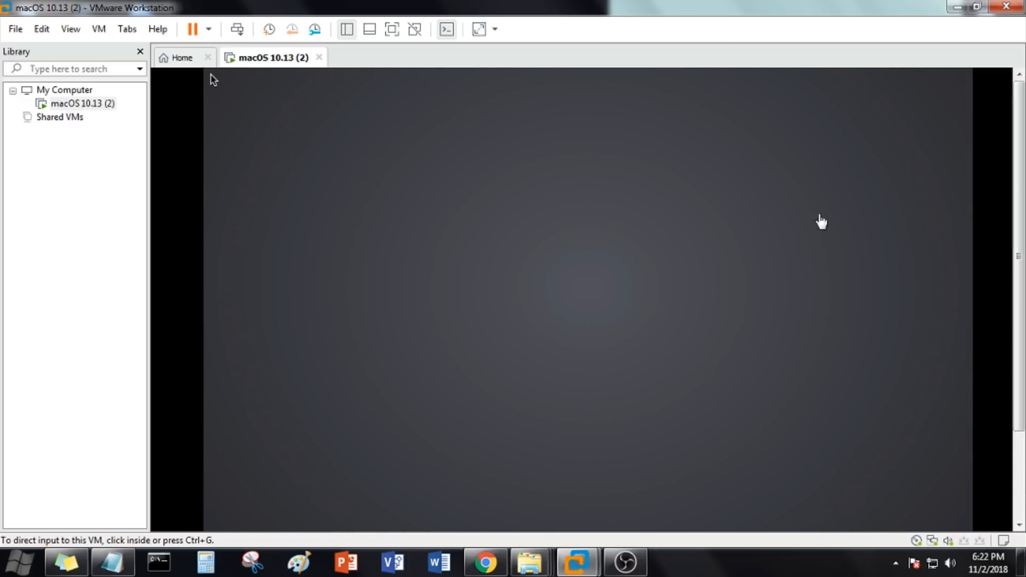
pyautogui.click(392, 30)
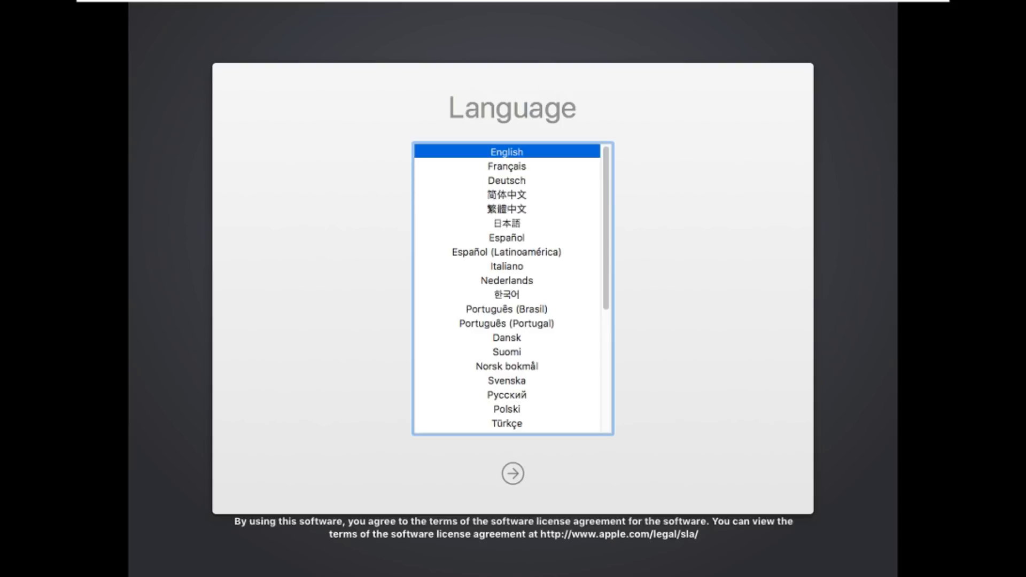
pyautogui.click(514, 475)
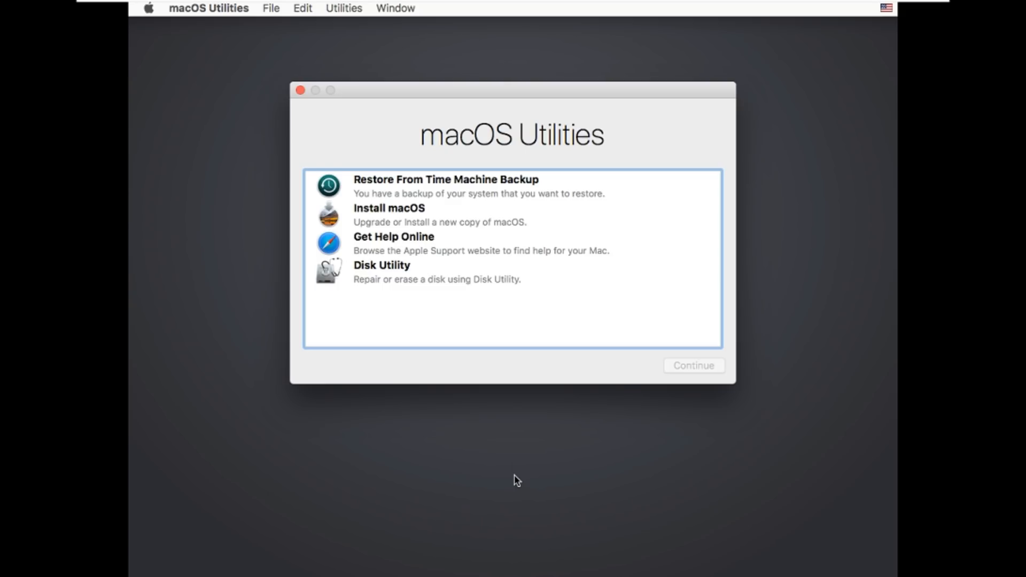
# Step: Open Disk Utility from the macOS utilities and show all devices instead of only volumes
pyautogui.click(381, 280)
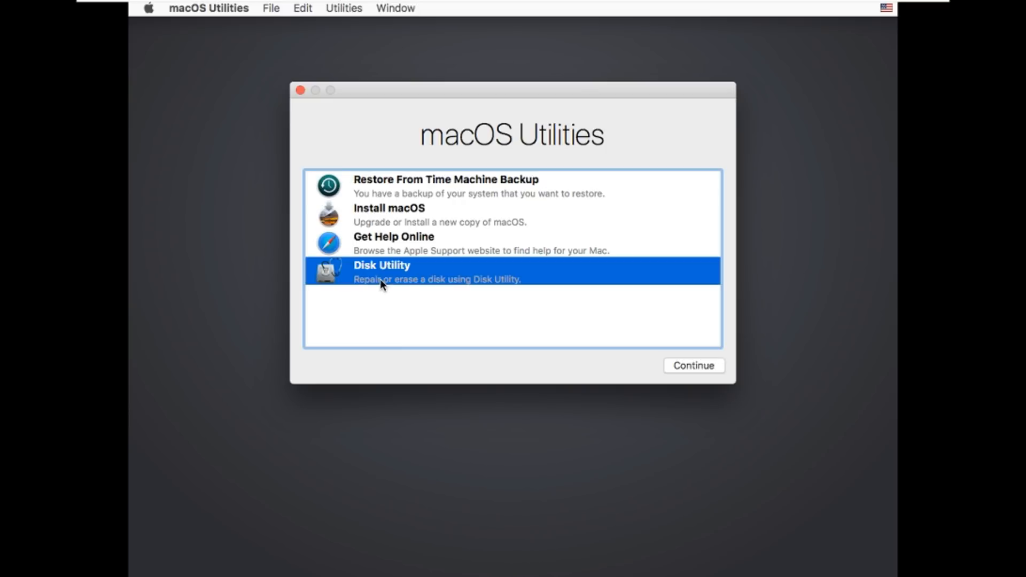
pyautogui.click(688, 367)
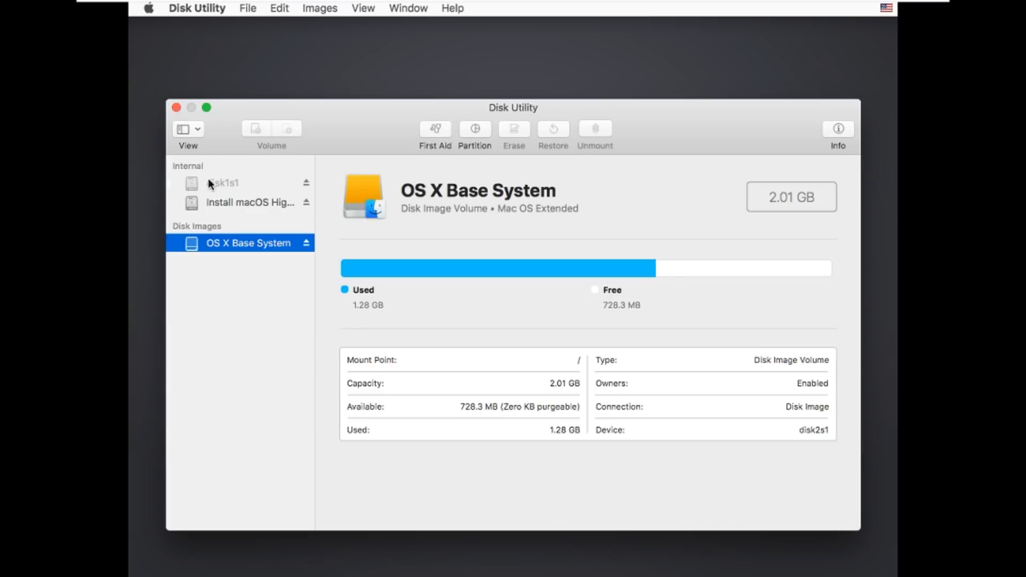
pyautogui.click(190, 142)
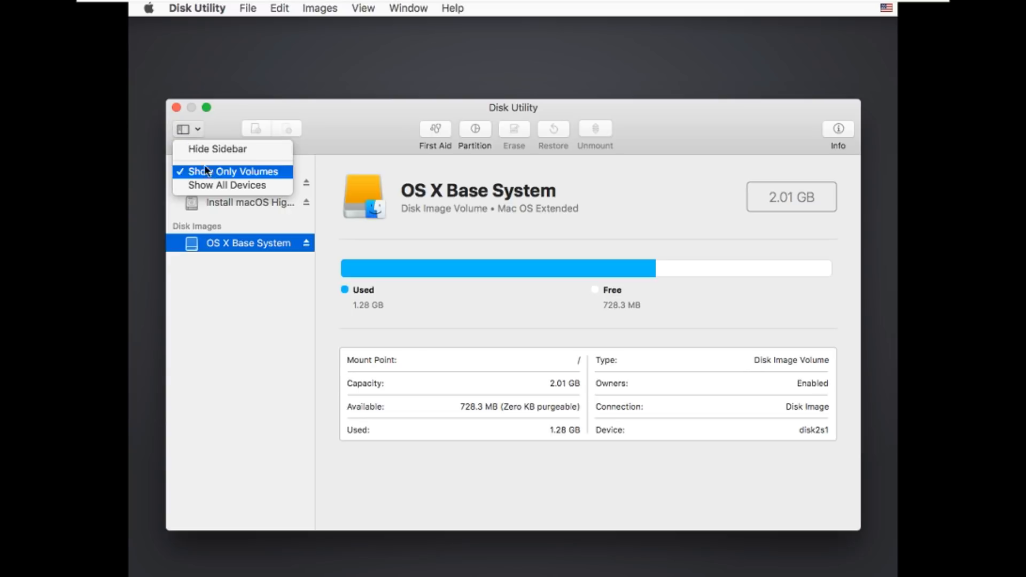
pyautogui.click(206, 185)
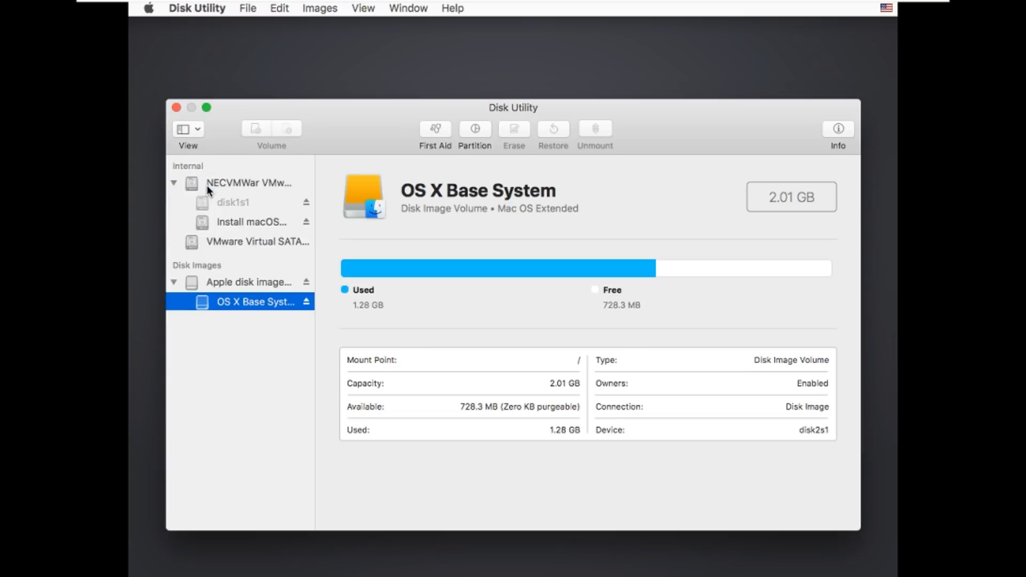
# Step: Erase the VMware Virtual SATA hard drive as MacOS, in Mac OS Extended (Journaled) format with GUID Partition Map, and close Disk Utility
pyautogui.click(226, 243)
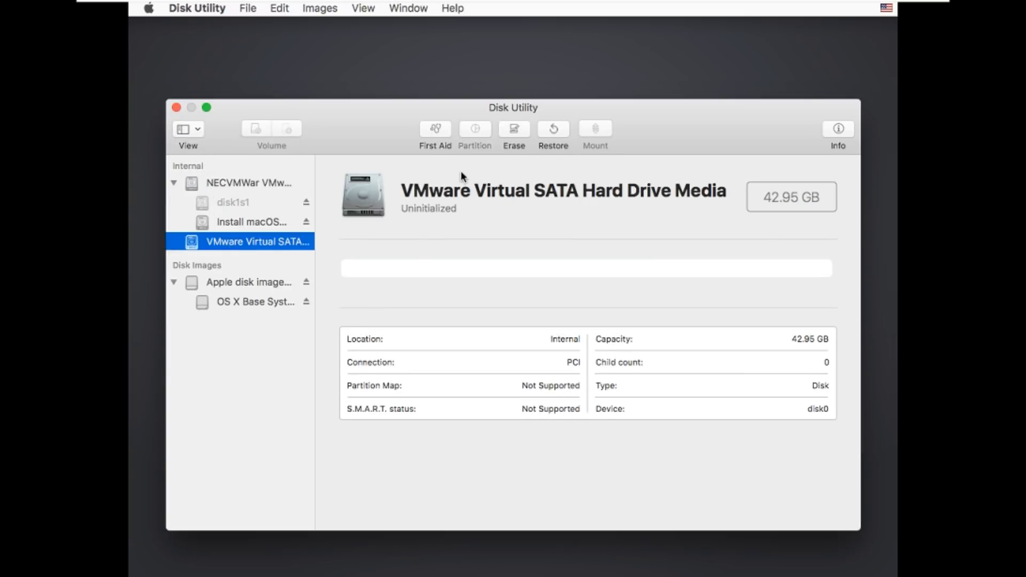
pyautogui.click(509, 131)
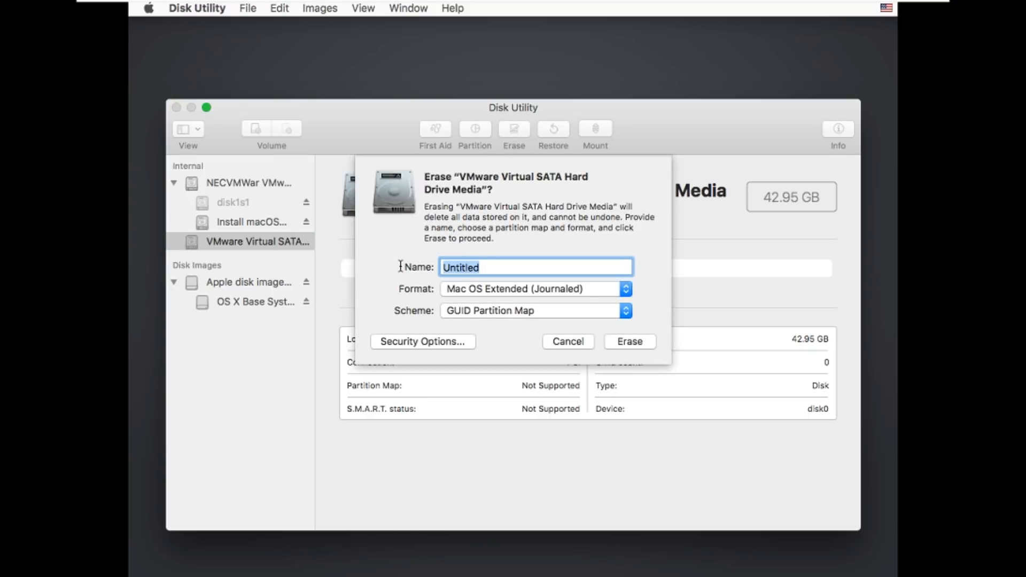
pyautogui.write('MacOS')
pyautogui.click(620, 344)
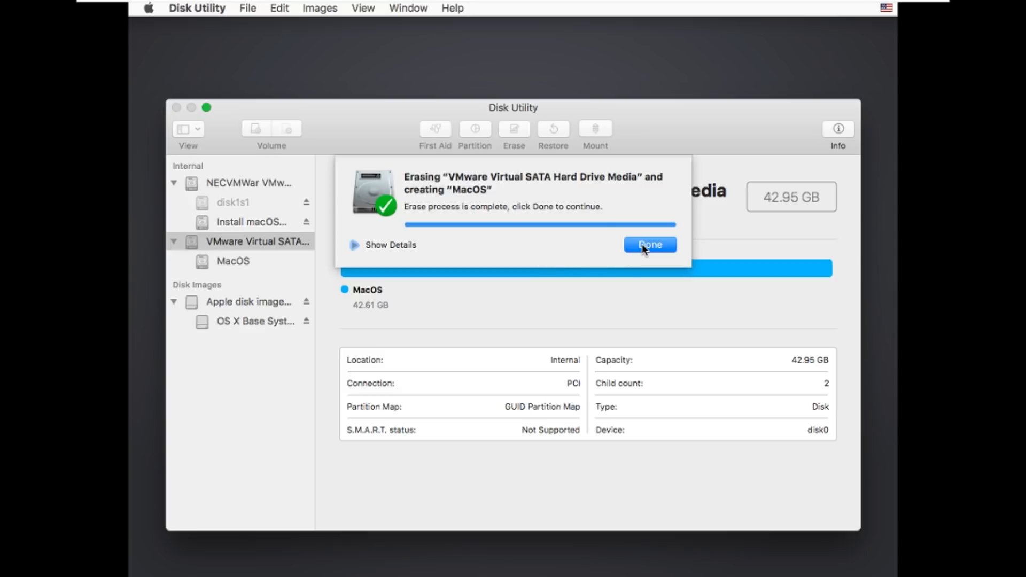
pyautogui.click(644, 245)
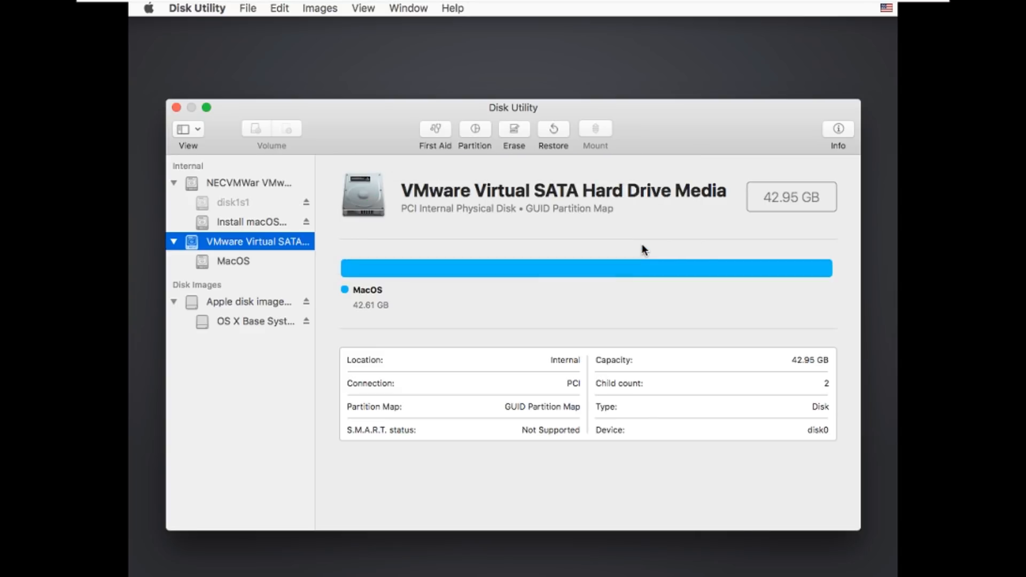
pyautogui.click(176, 108)
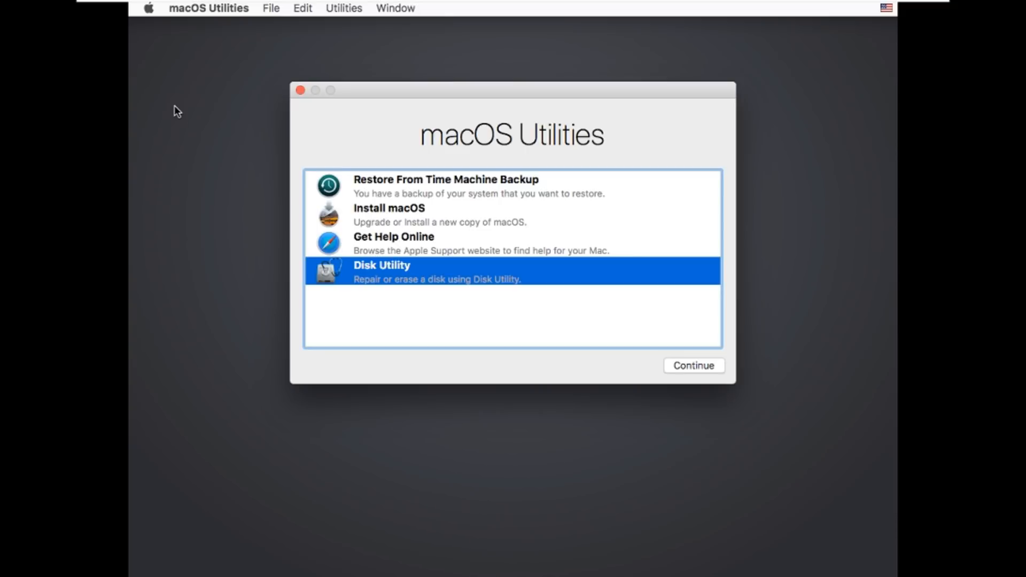
# Step: Start the macOS High Sierra installer and agree to the software license agreement
pyautogui.click(385, 213)
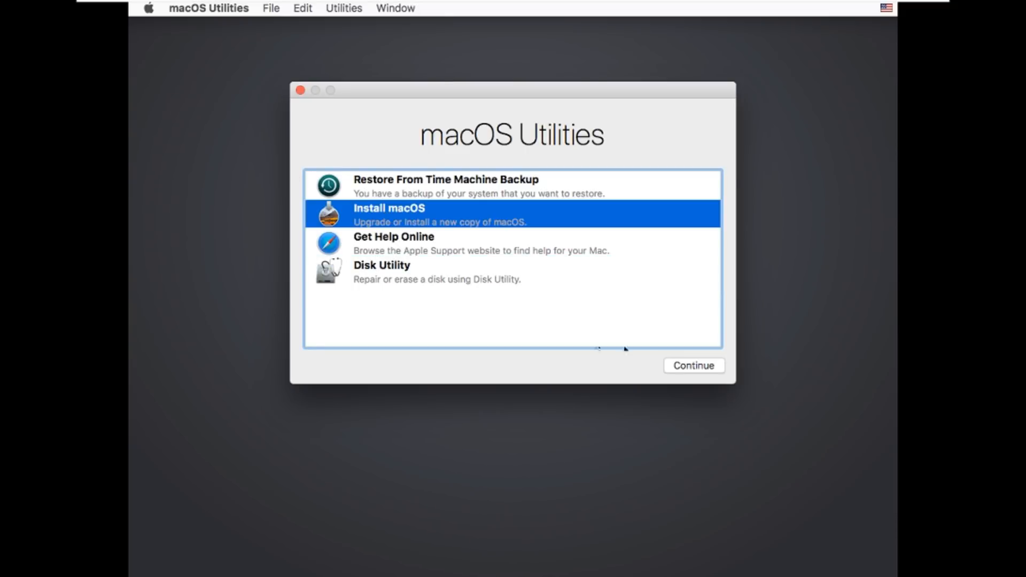
pyautogui.click(691, 365)
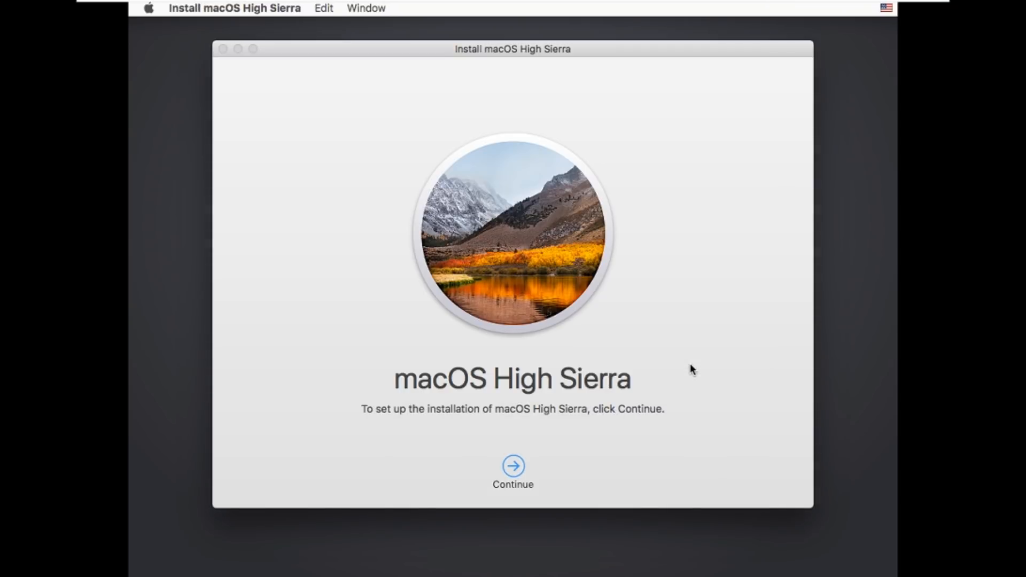
pyautogui.click(507, 468)
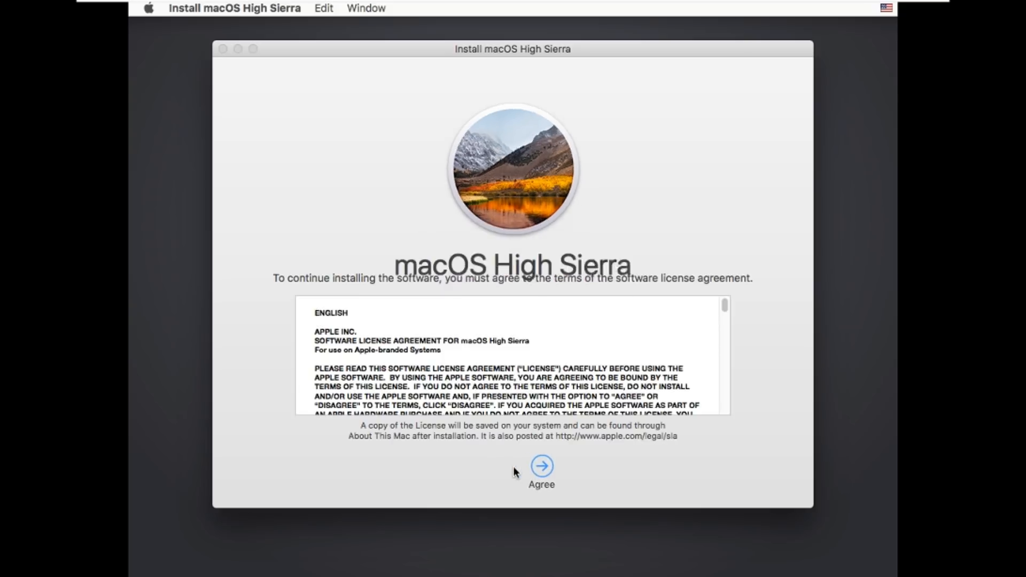
pyautogui.click(545, 467)
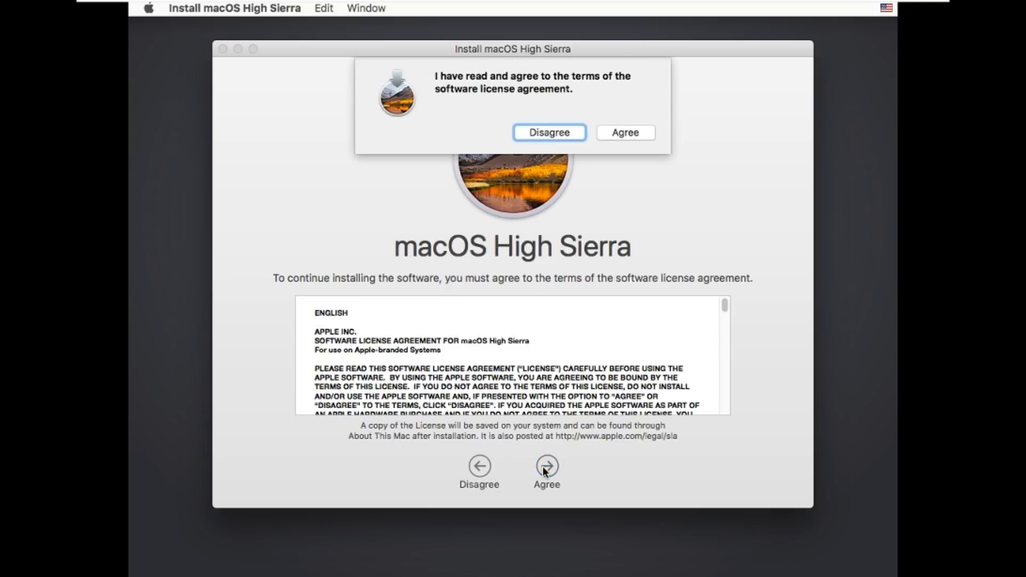
pyautogui.click(610, 133)
# Step: Choose the MacOS disk as the destination and start installing macOS High Sierra on it
pyautogui.click(516, 372)
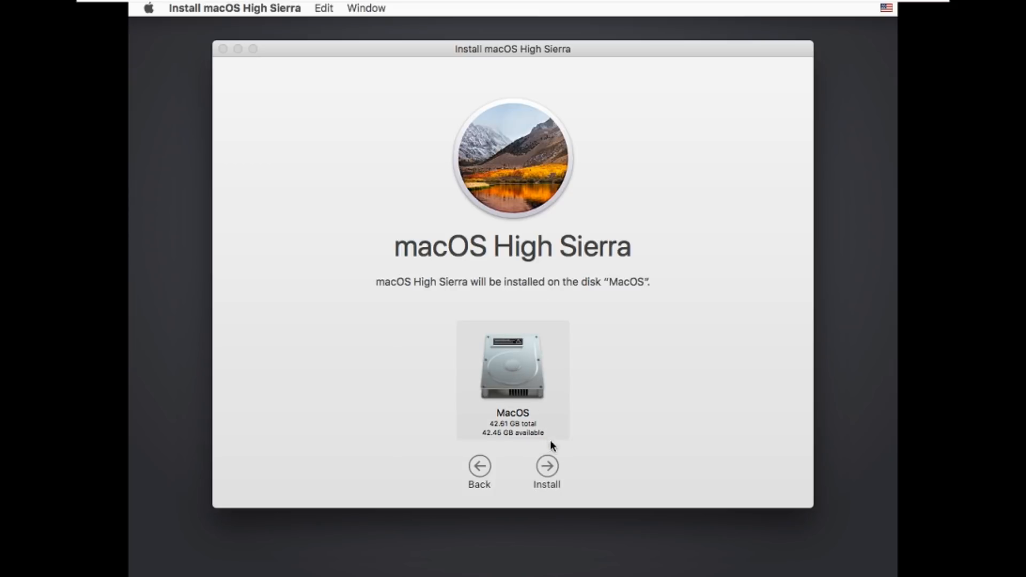
pyautogui.click(551, 469)
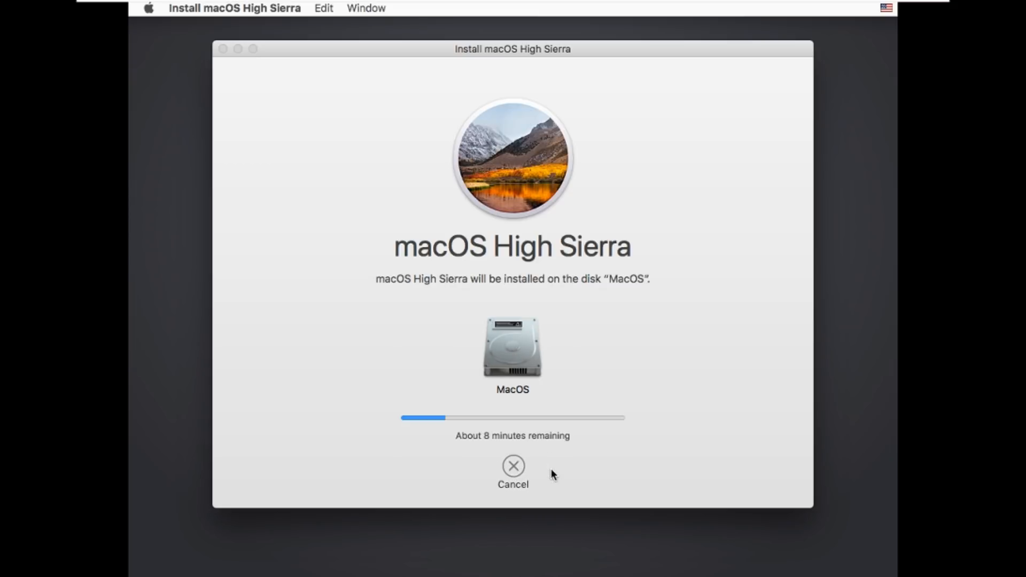